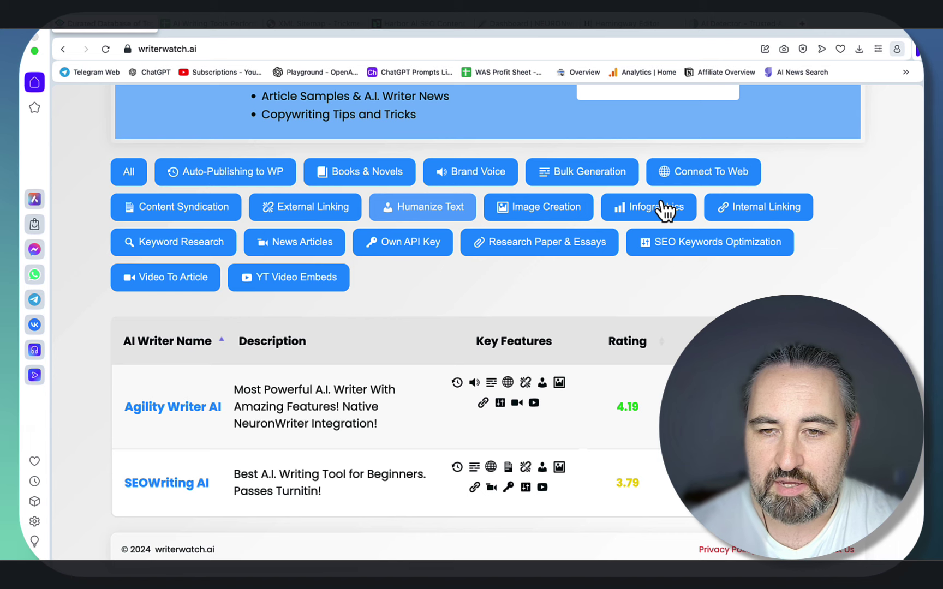
Filter the AI writer list to tools with the Infographics feature and review the listed writer
left_click(661, 210)
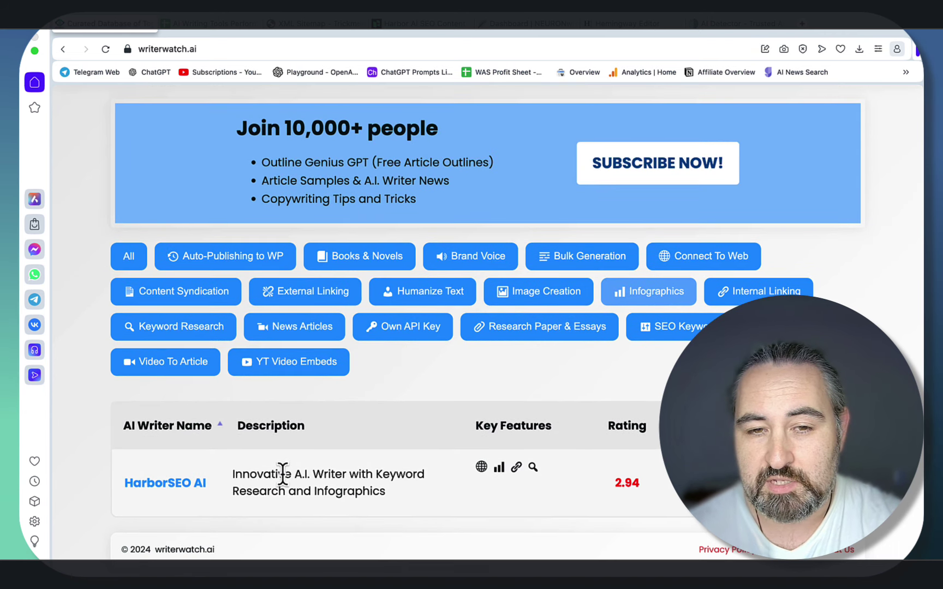
scroll(281, 476, "up", 2)
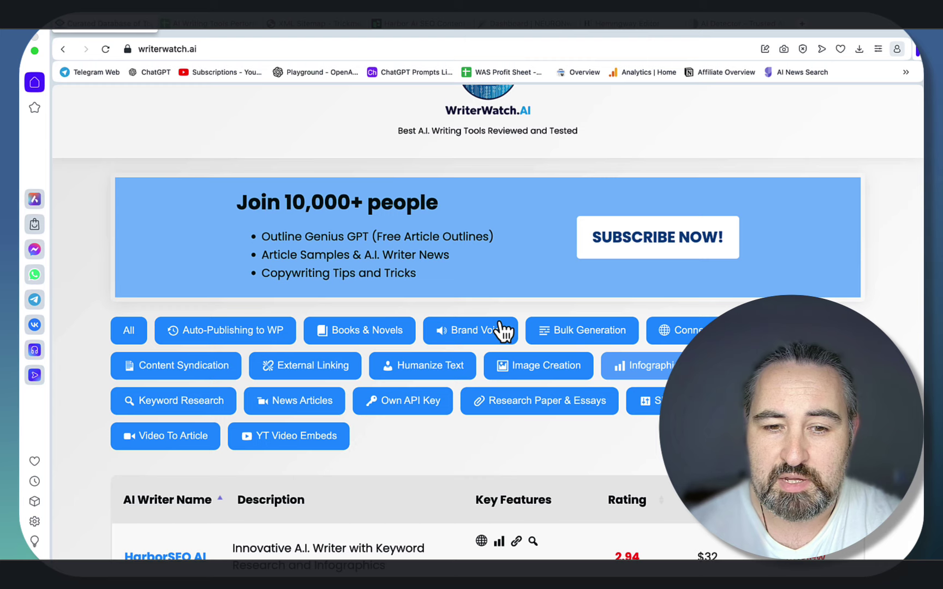
scroll(503, 330, "down", 2)
Show all AI writers again, sort the table by rating from highest to lowest, and review the ranking
left_click(130, 261)
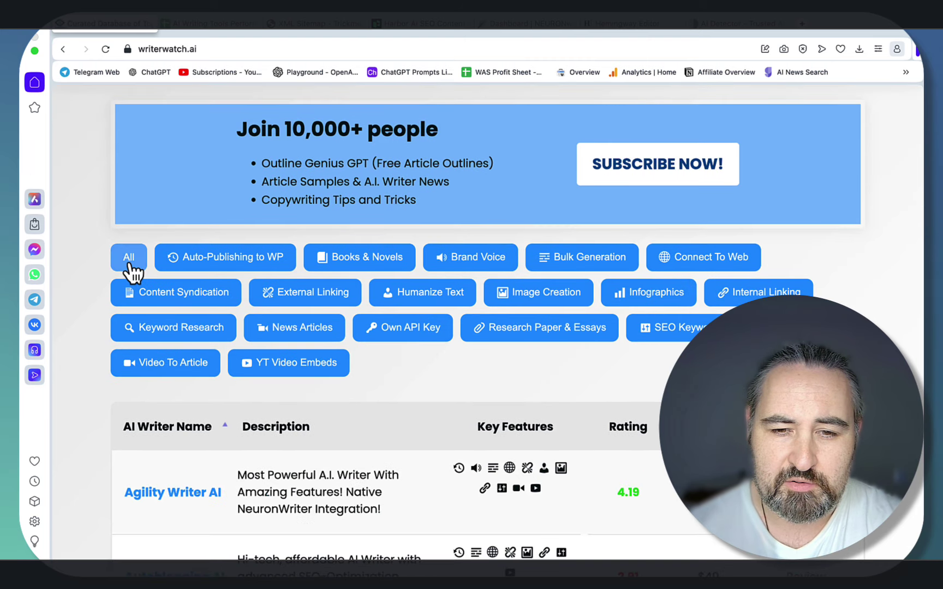
scroll(386, 312, "down", 5)
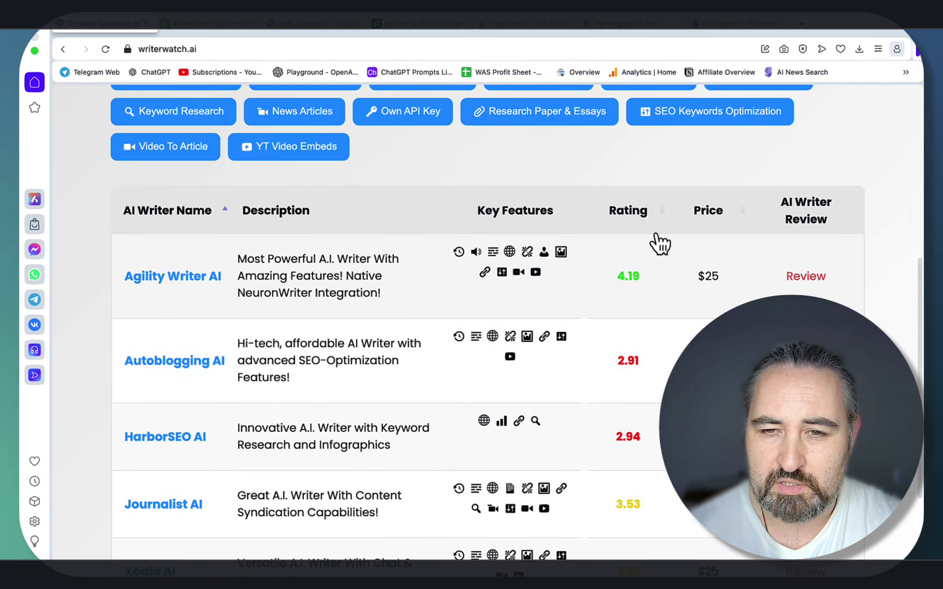
left_click(635, 218)
left_click(635, 218)
scroll(638, 221, "down", 3)
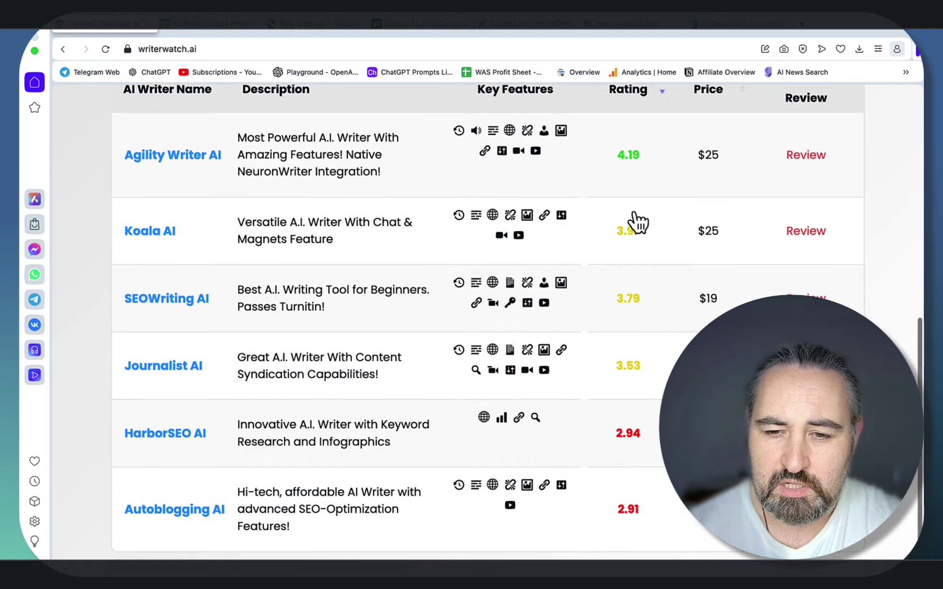
scroll(633, 219, "down", 1)
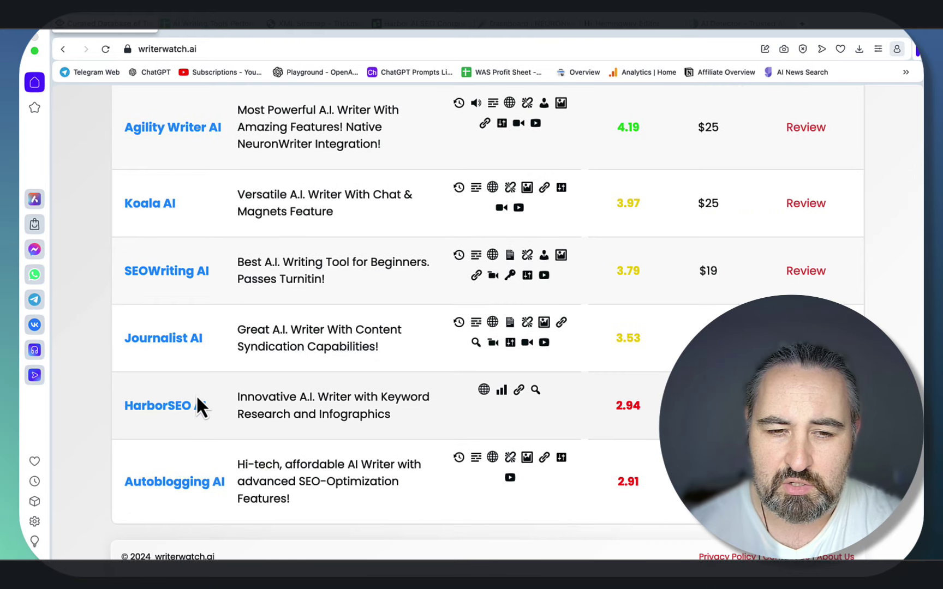
scroll(552, 395, "up", 2)
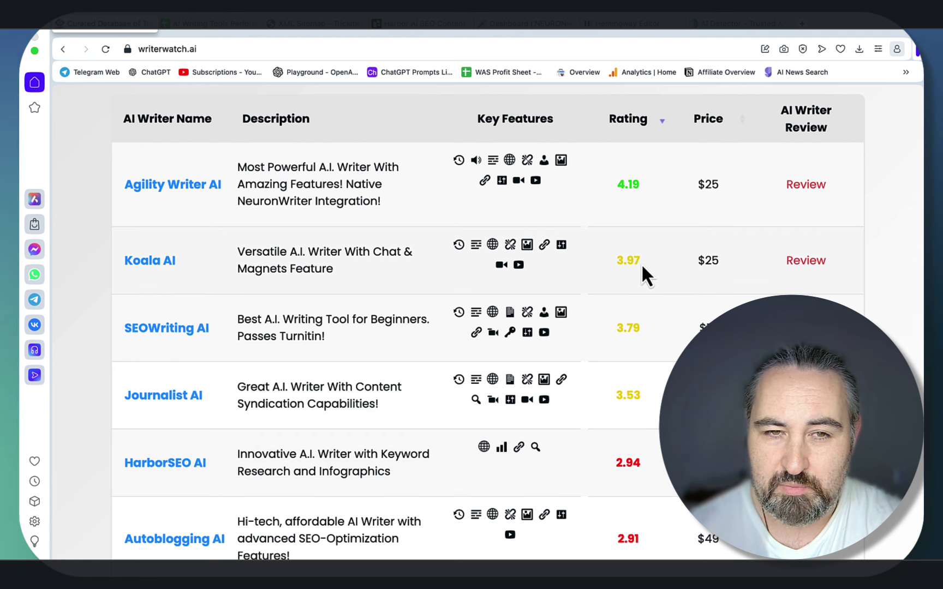
Switch to the AI Writing Tools Performance Database sheet and examine Harbor SEO's keyword, SEO, readability and AI detection scores
left_click(222, 30)
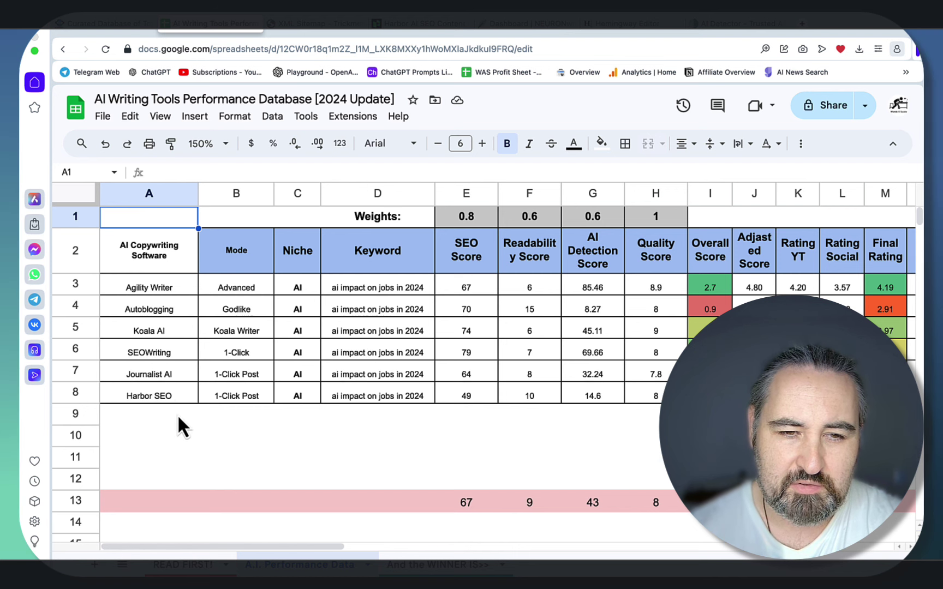
left_click(87, 392)
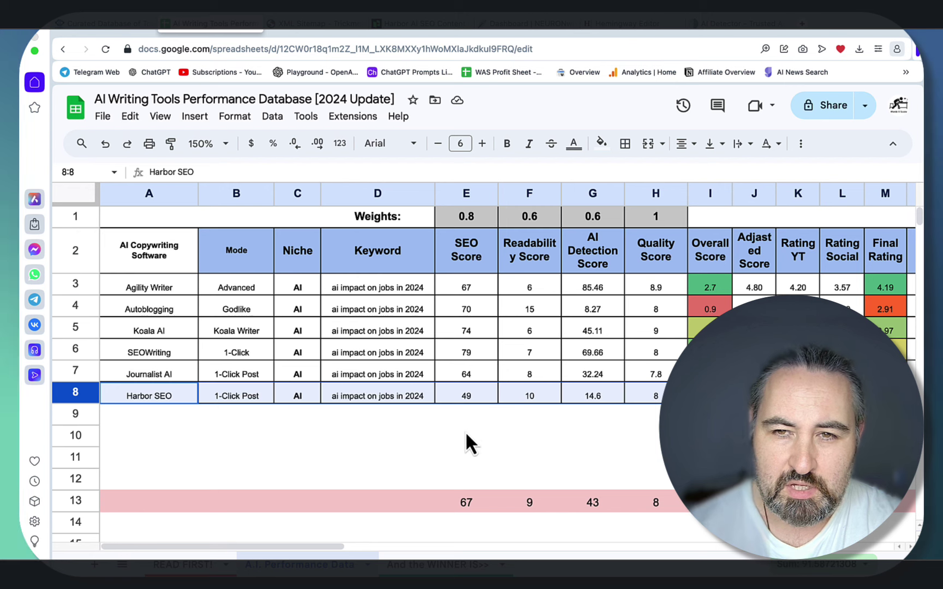
left_click(424, 396)
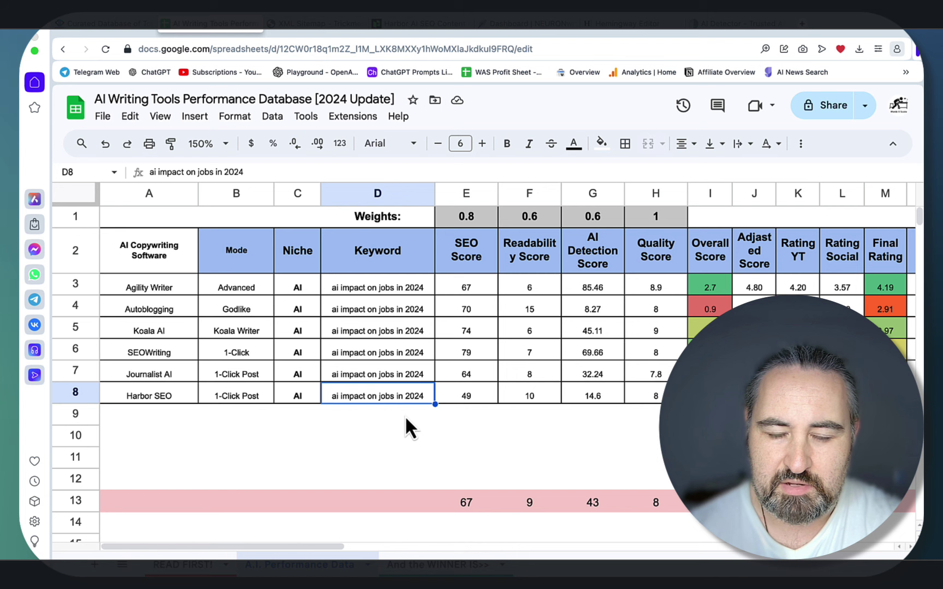
left_click(468, 397)
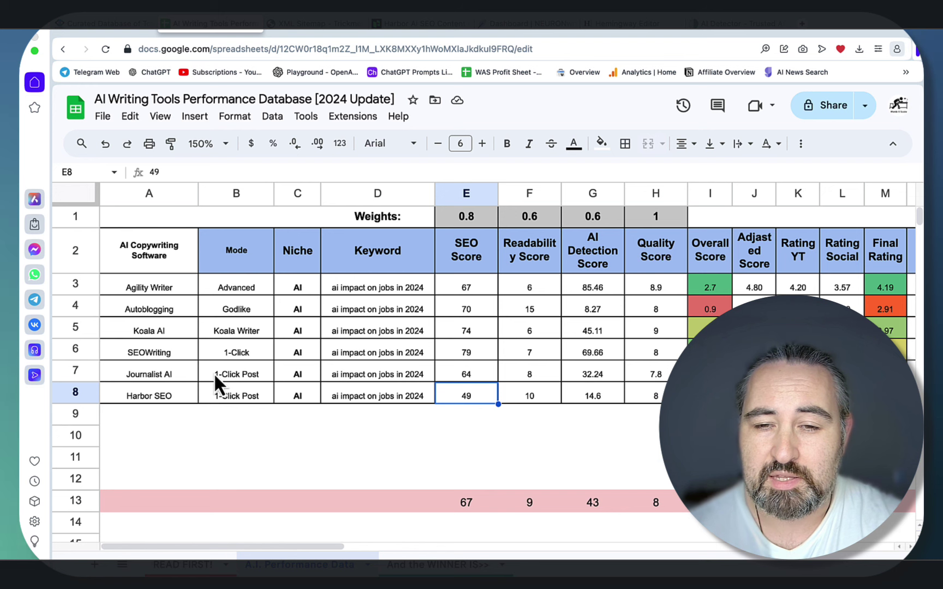
left_click(541, 401)
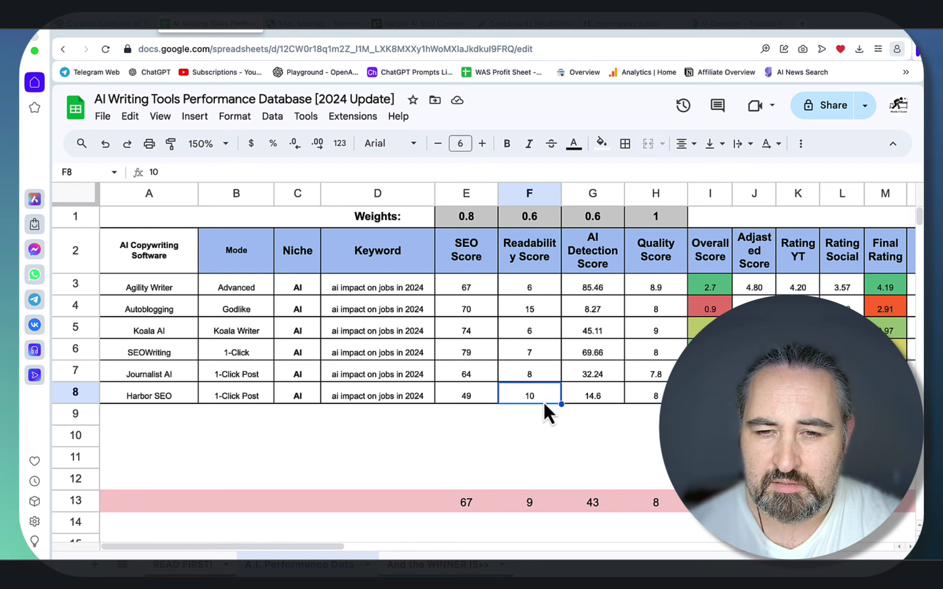
left_click(612, 404)
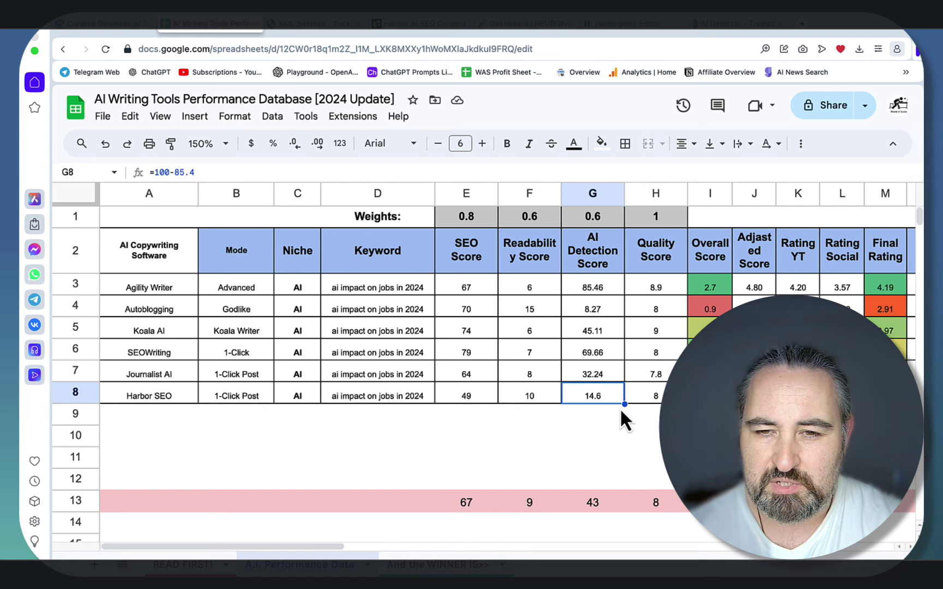
Compare the AI detection scores of Agility Writer and Harbor SEO, and check Harbor SEO's quality score
left_click(599, 286)
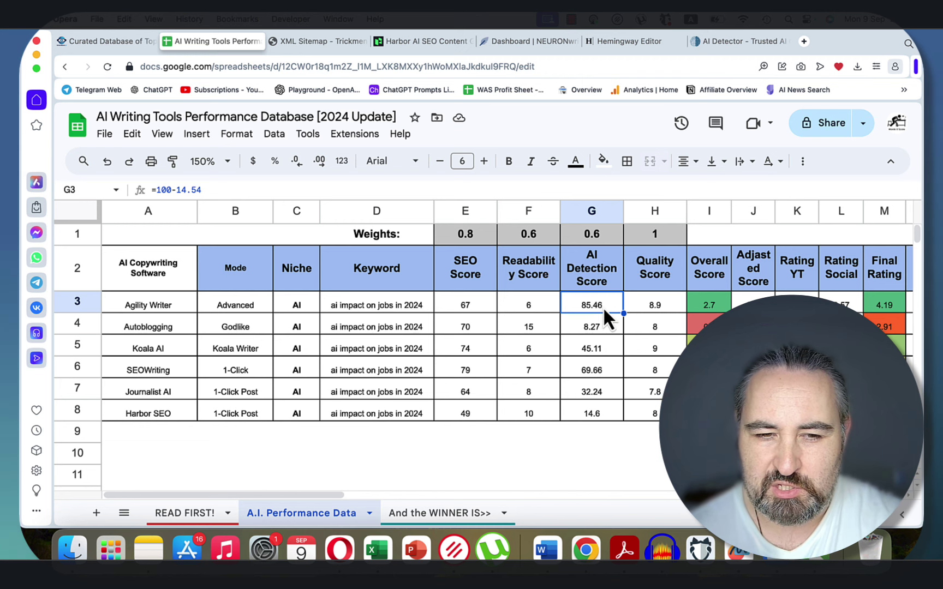
left_click(595, 413)
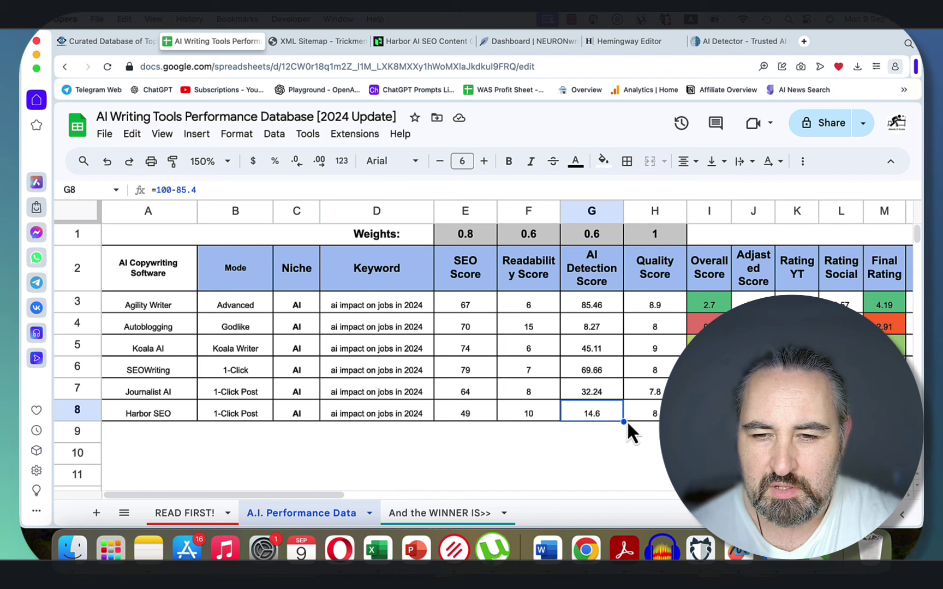
left_click(651, 419)
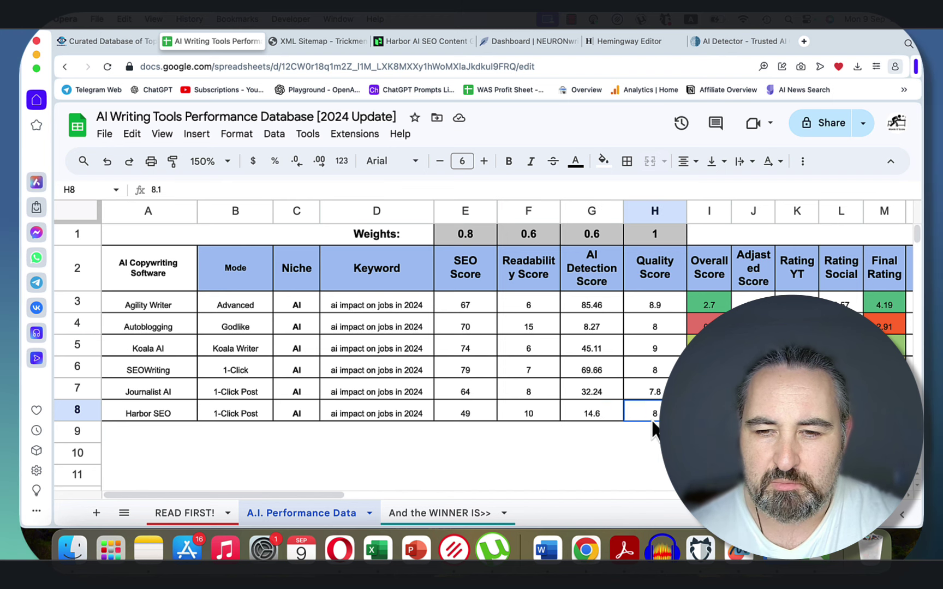
Examine the social and YouTube rating cells in the Harbor SEO row
scroll(653, 428, "right", 4)
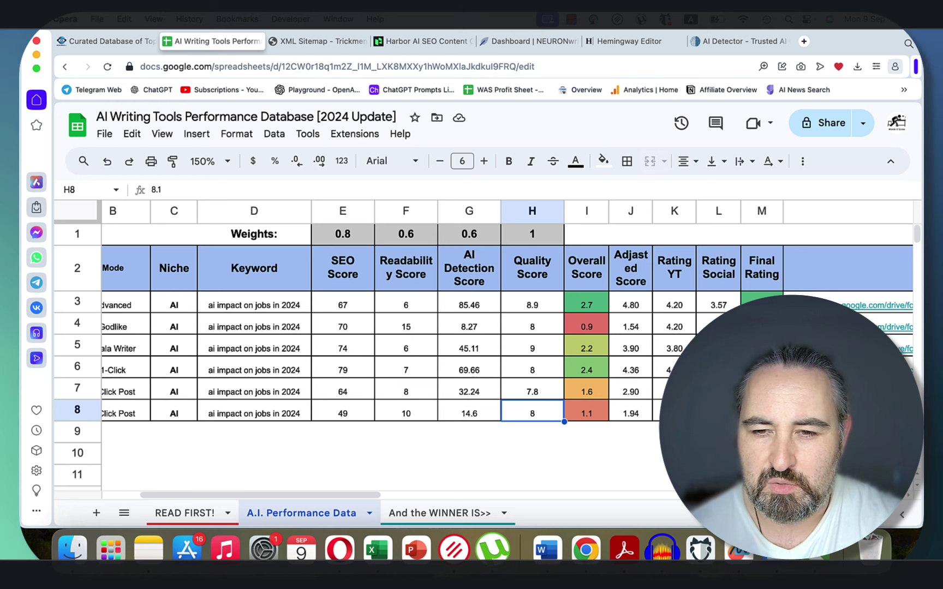
left_click(718, 411)
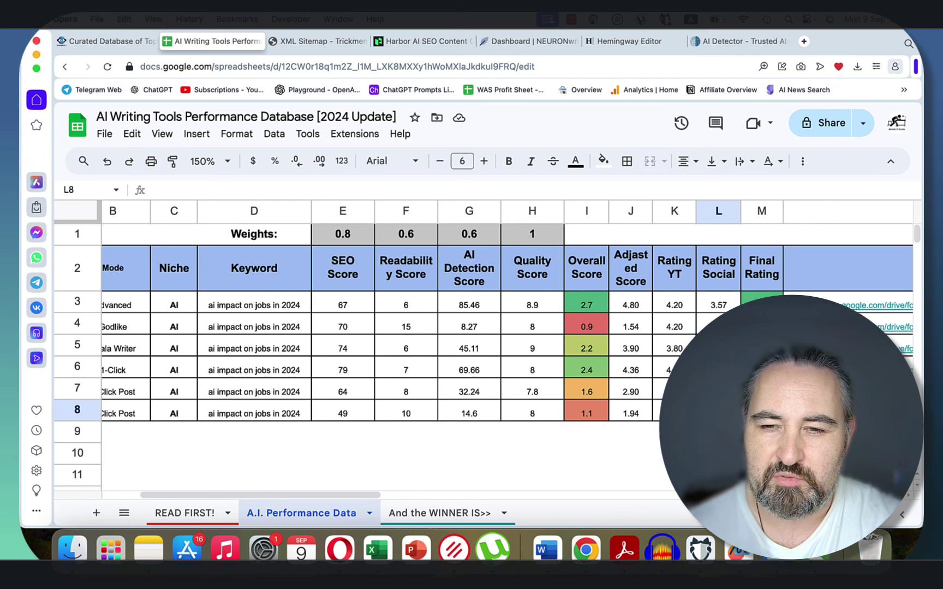
left_click(674, 413)
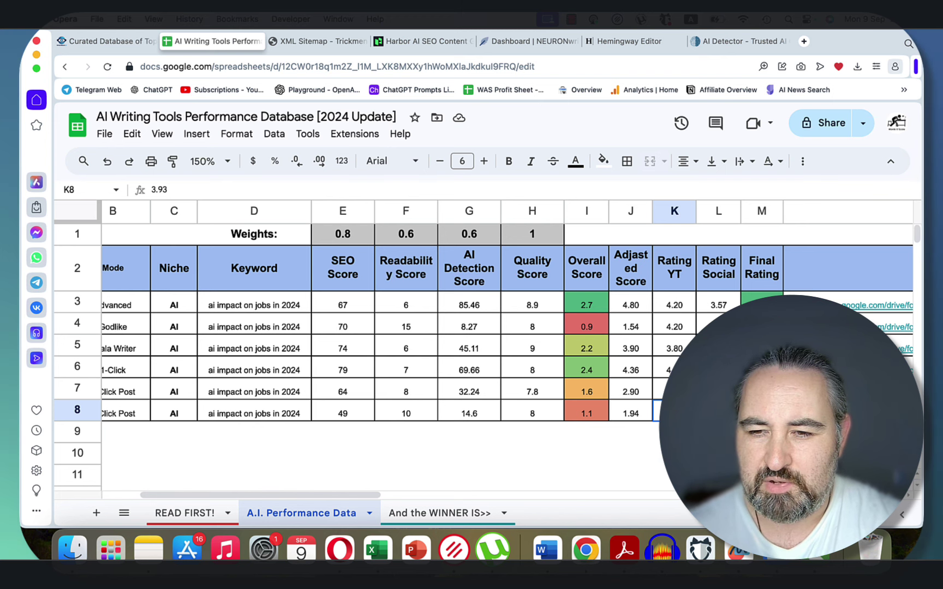
scroll(507, 349, "left", 5)
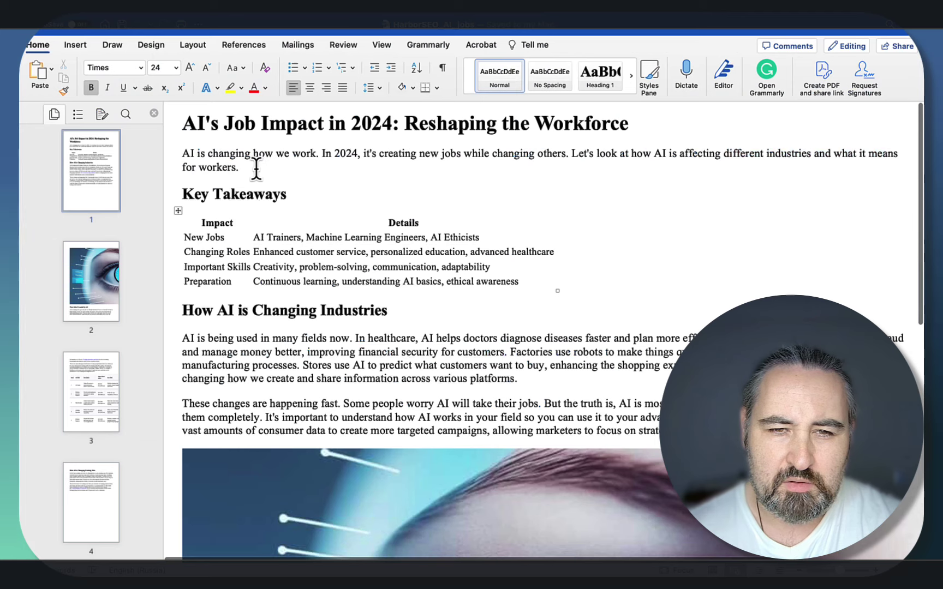
Read through the HarborSEO article in Word, from the introduction and tables down to the conclusion
left_click_drag(246, 167, 182, 151)
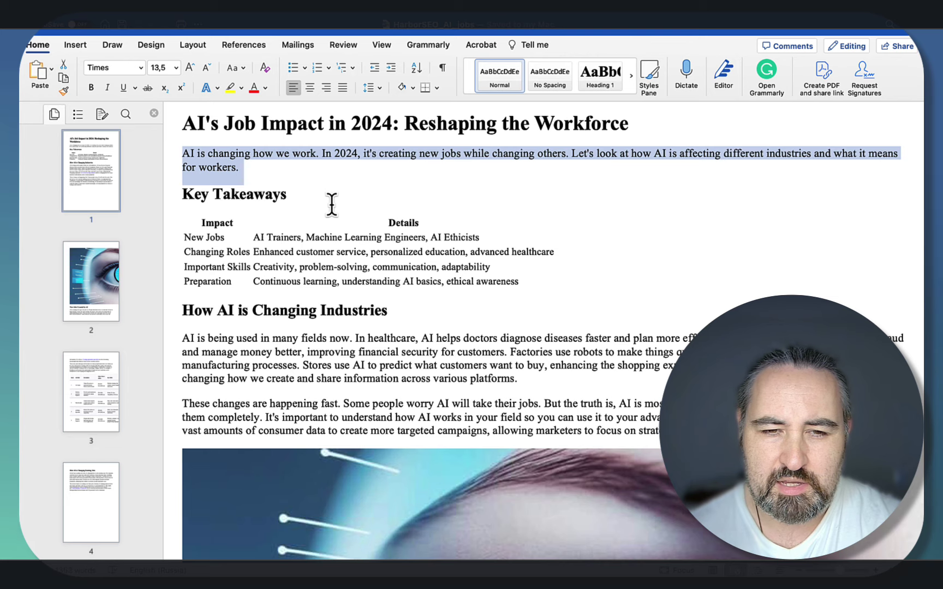
scroll(384, 282, "down", 1)
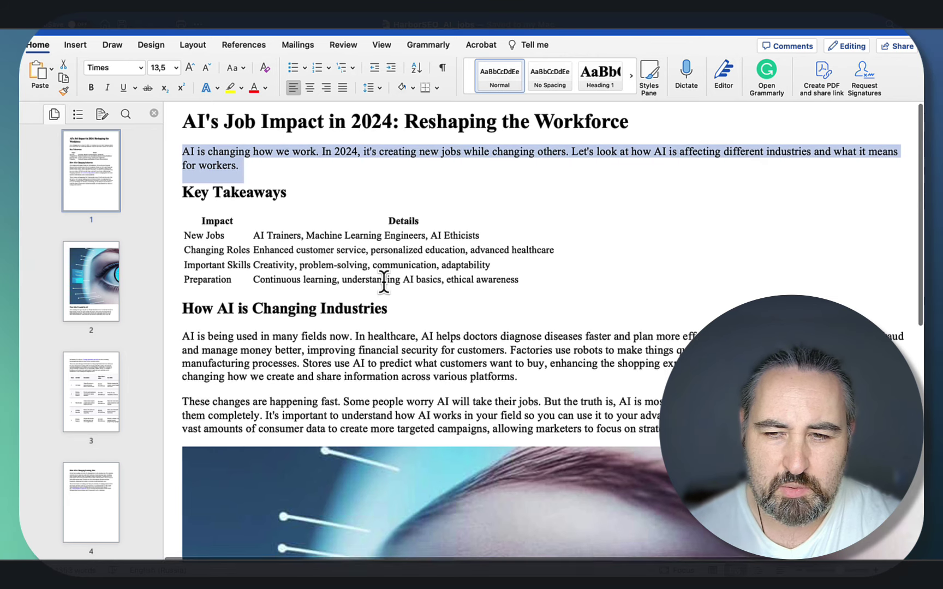
scroll(384, 283, "down", 10)
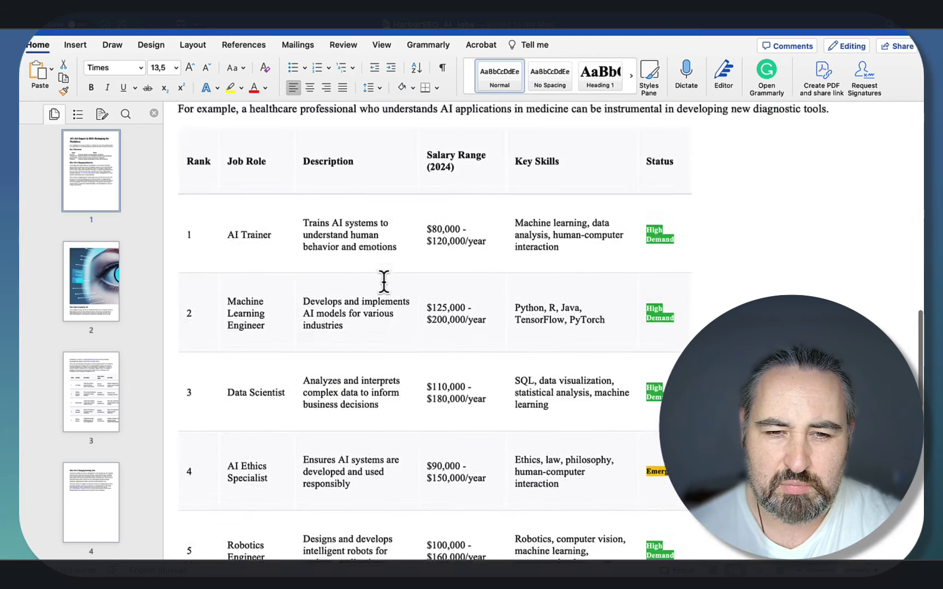
scroll(384, 282, "up", 2)
scroll(384, 283, "down", 8)
scroll(384, 282, "up", 5)
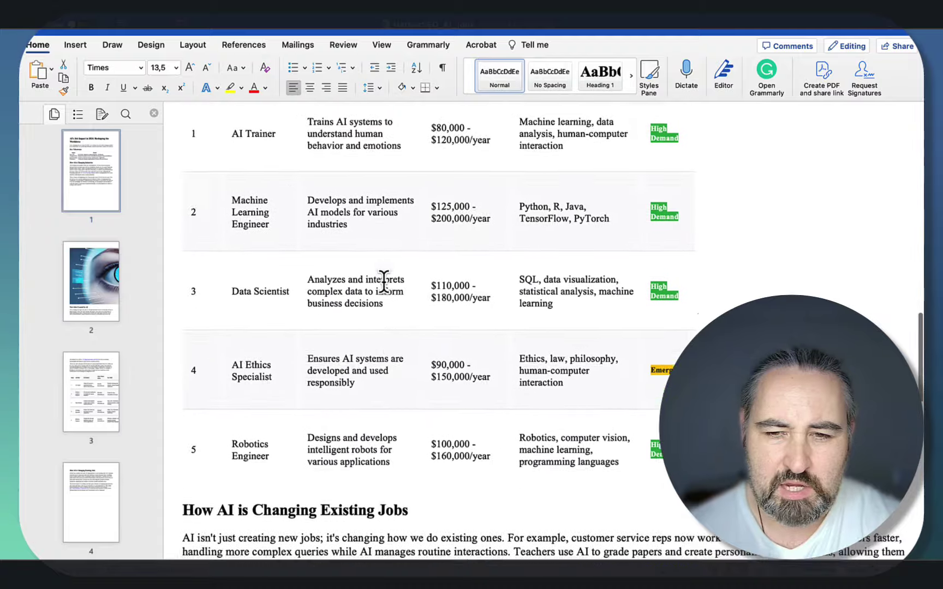
scroll(384, 282, "down", 15)
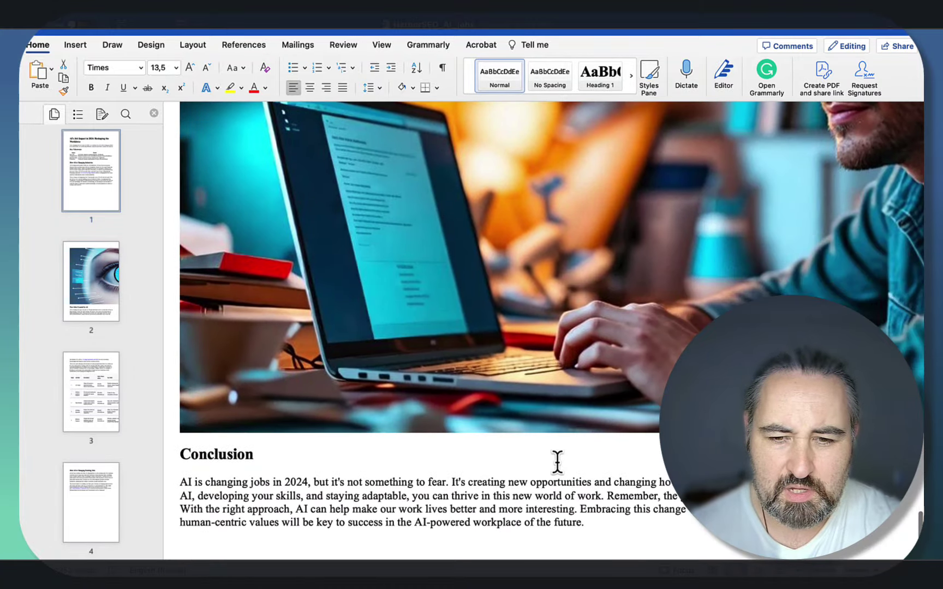
Select the entire article in Word and switch to the NeuronWriter content editor in the Opera browser
key("super+a")
mouse_move(338, 570)
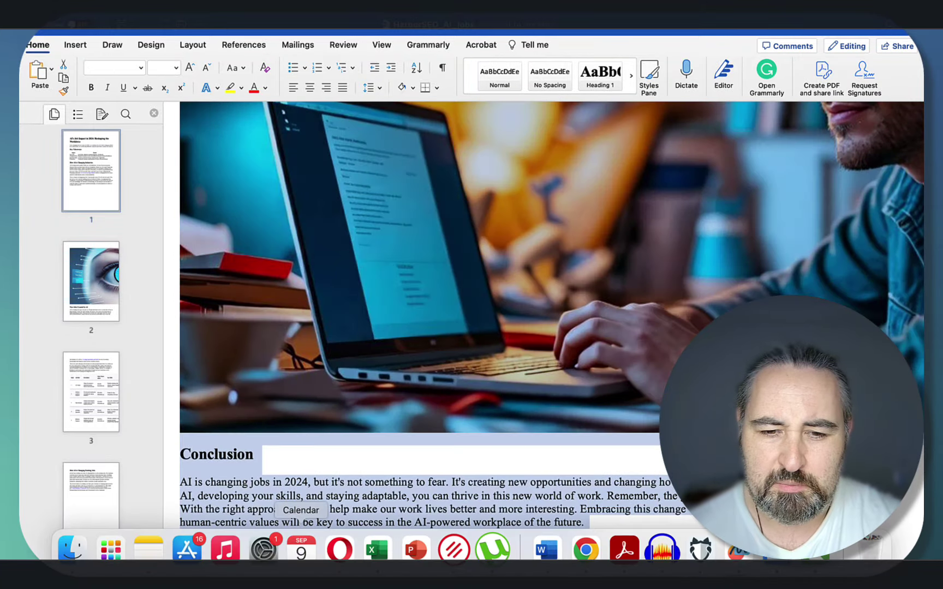
left_click(340, 549)
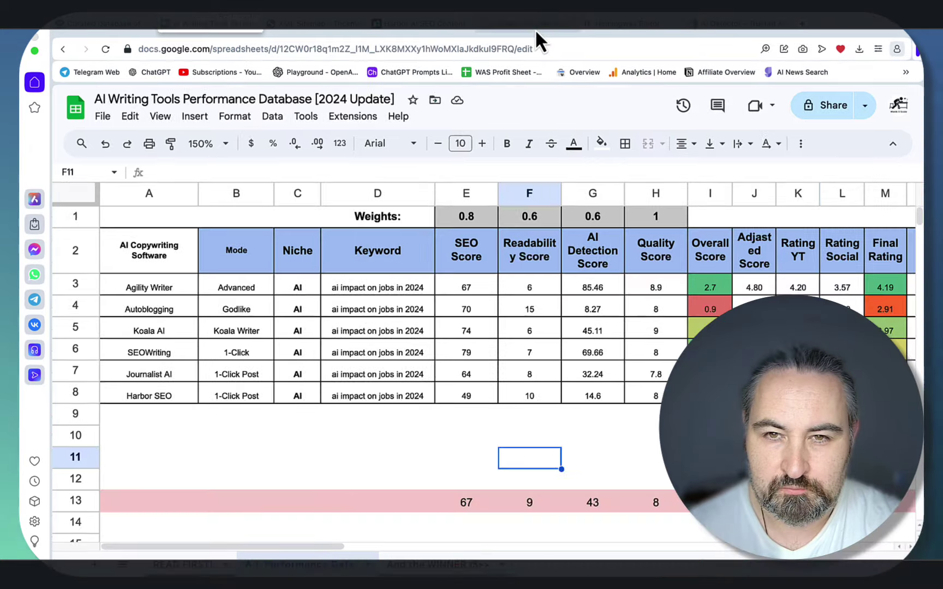
left_click(533, 27)
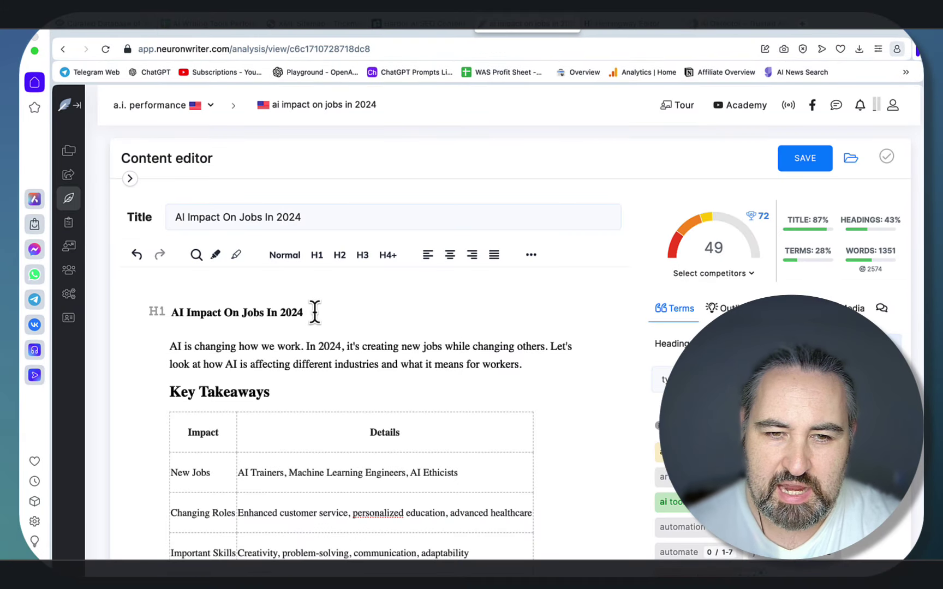
Copy the H1 title "AI Impact On Jobs In 2024", clear the NeuronWriter editor and paste the title in
left_click_drag(314, 312, 167, 316)
key("ctrl+c")
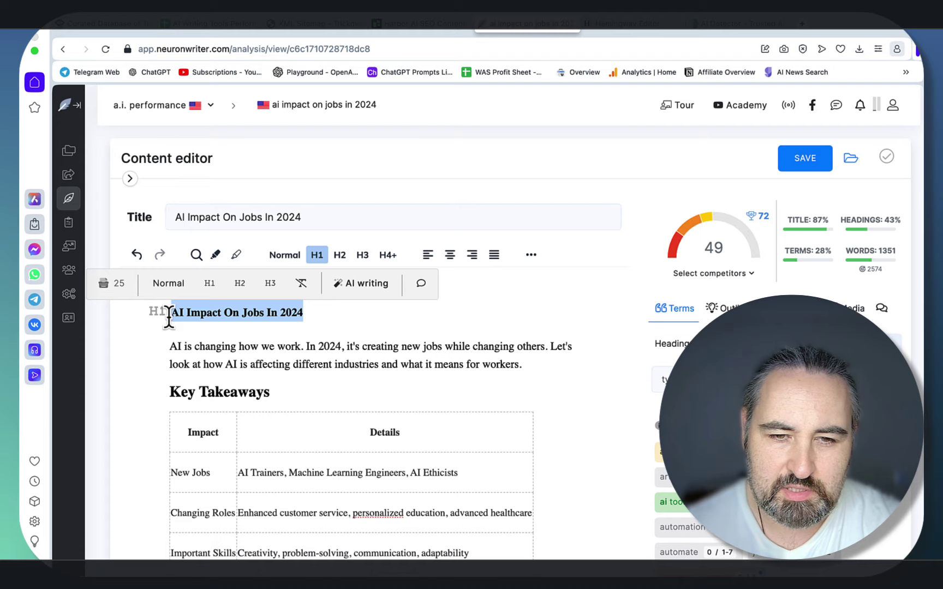
left_click(343, 327)
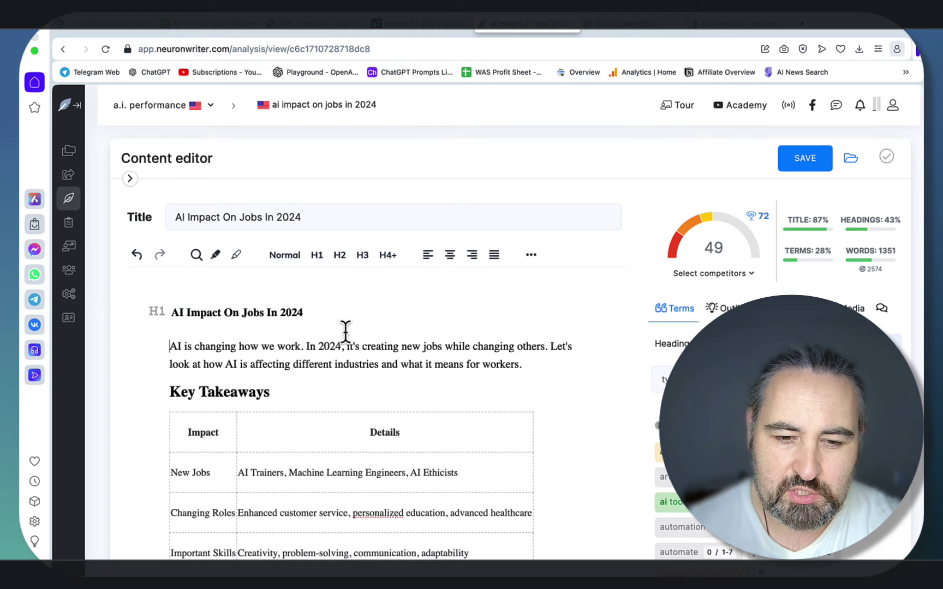
key("ctrl+a")
key("BackSpace")
key("ctrl+v")
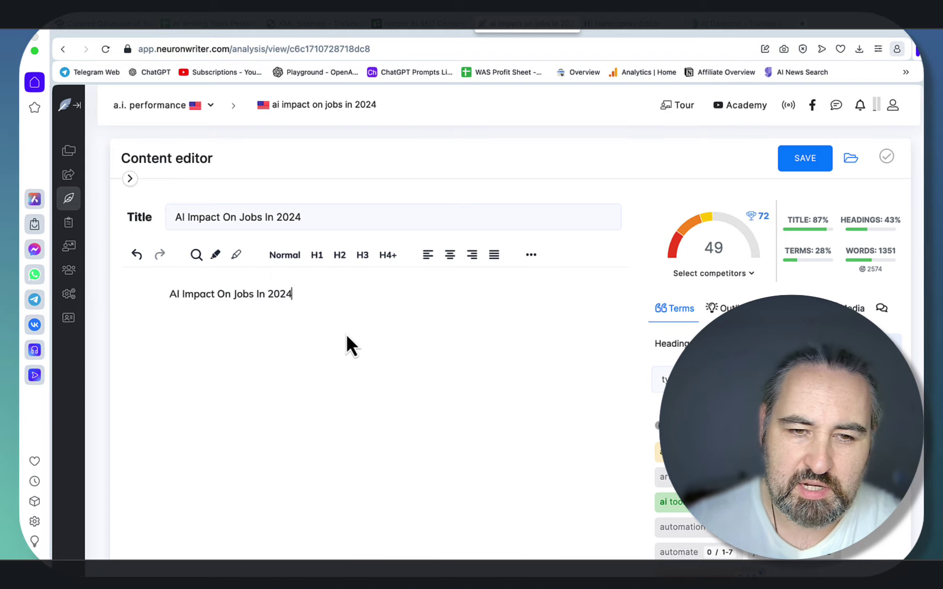
Replace everything in the NeuronWriter editor with the full article "AI's Job Impact in 2024: Reshaping the Workforce"
key("ctrl+a")
key("ctrl+v")
scroll(308, 348, "up", 20)
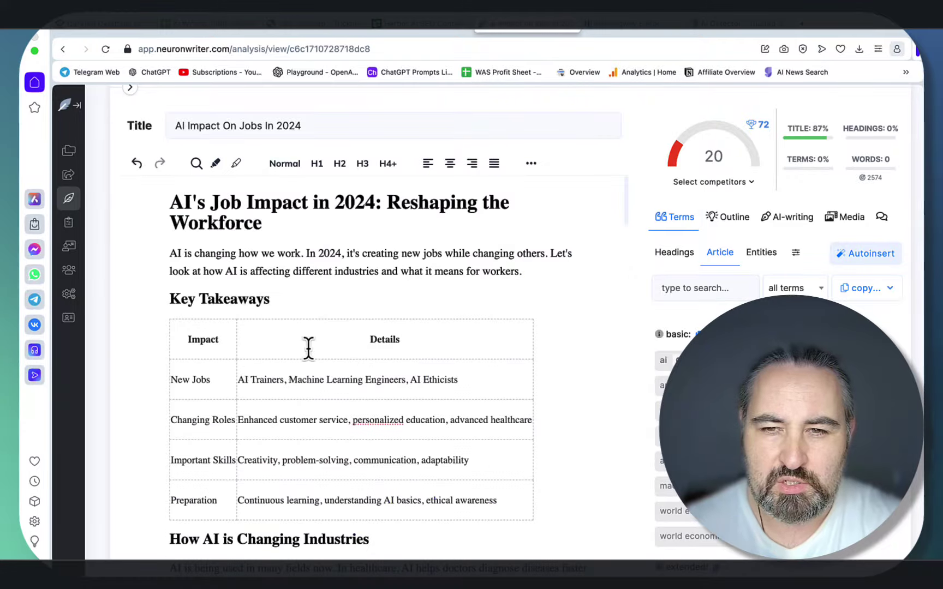
scroll(294, 284, "up", 3)
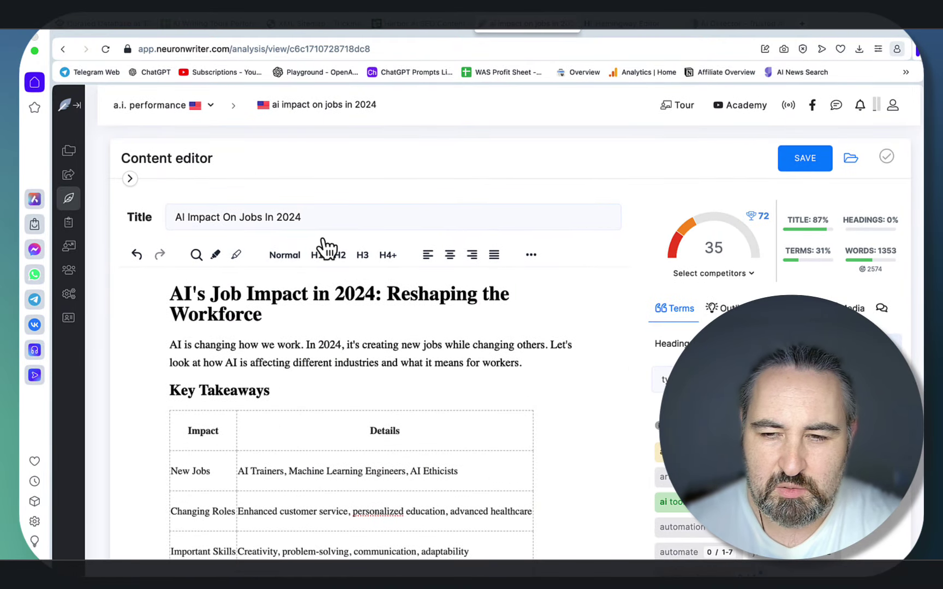
Switch to the Hemingway Editor page and look through the pasted article and its readability grade
key("ctrl+Tab")
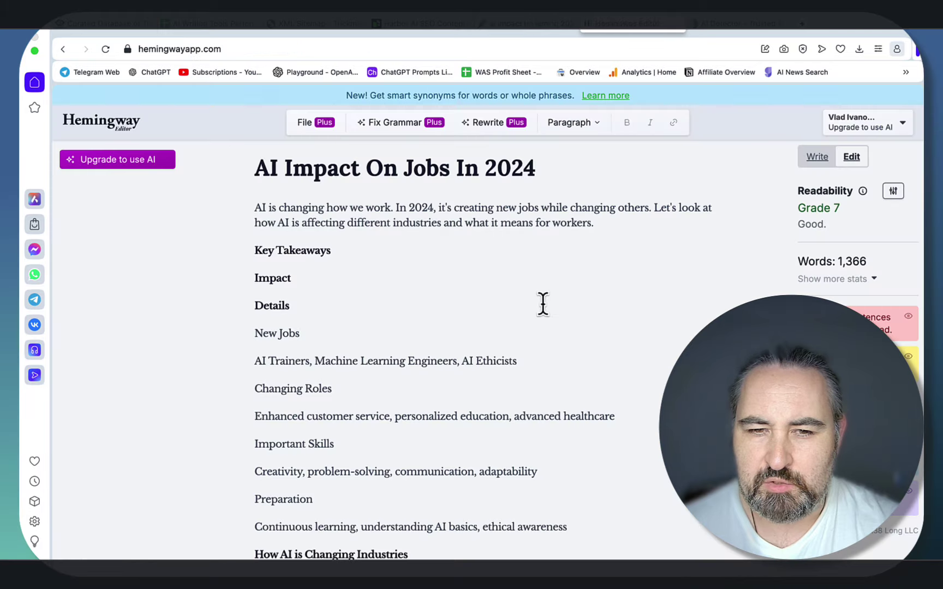
scroll(542, 304, "down", 15)
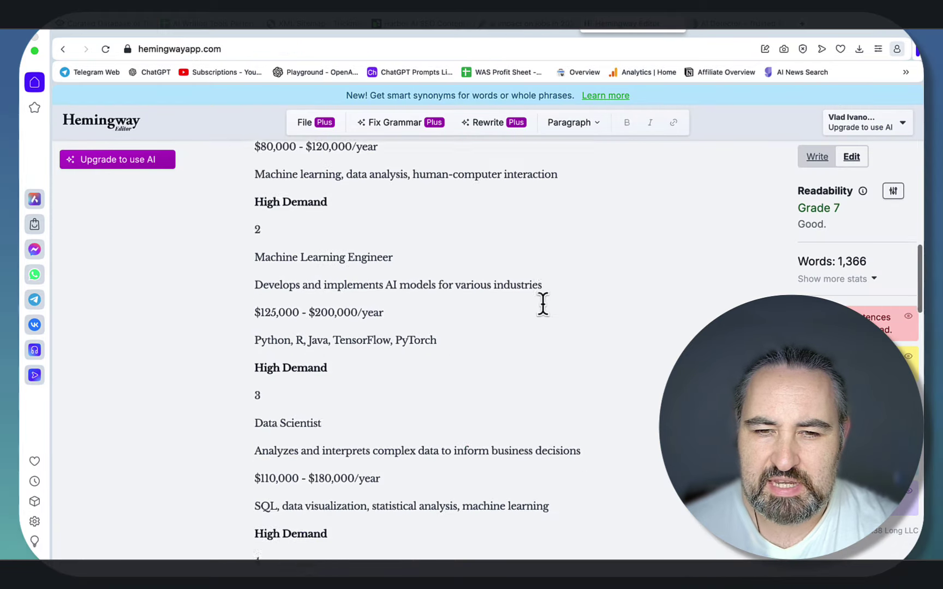
scroll(542, 304, "up", 20)
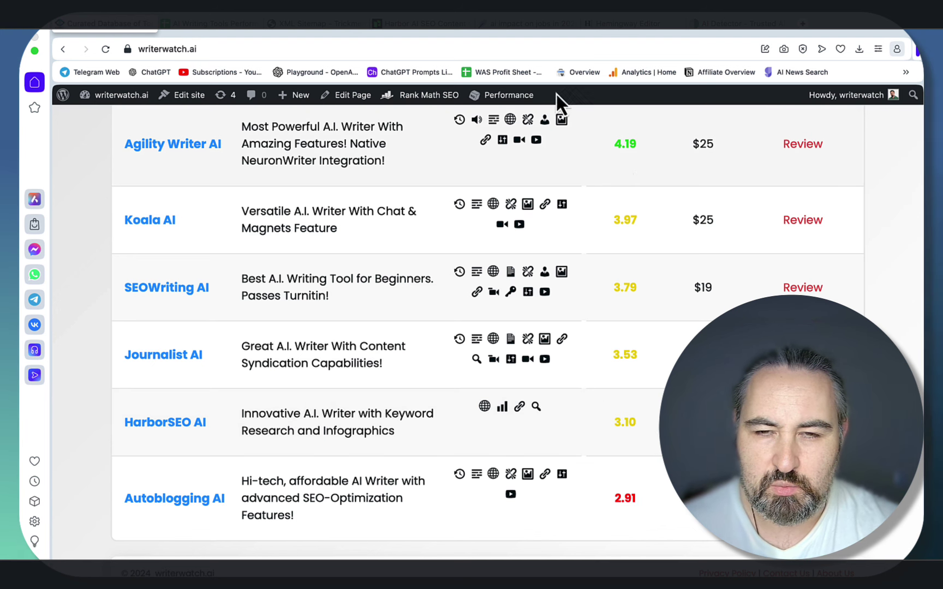
Paste the full HarborSEO article into the ZeroGPT detector and run the AI text detection
left_click(218, 23)
left_click(727, 28)
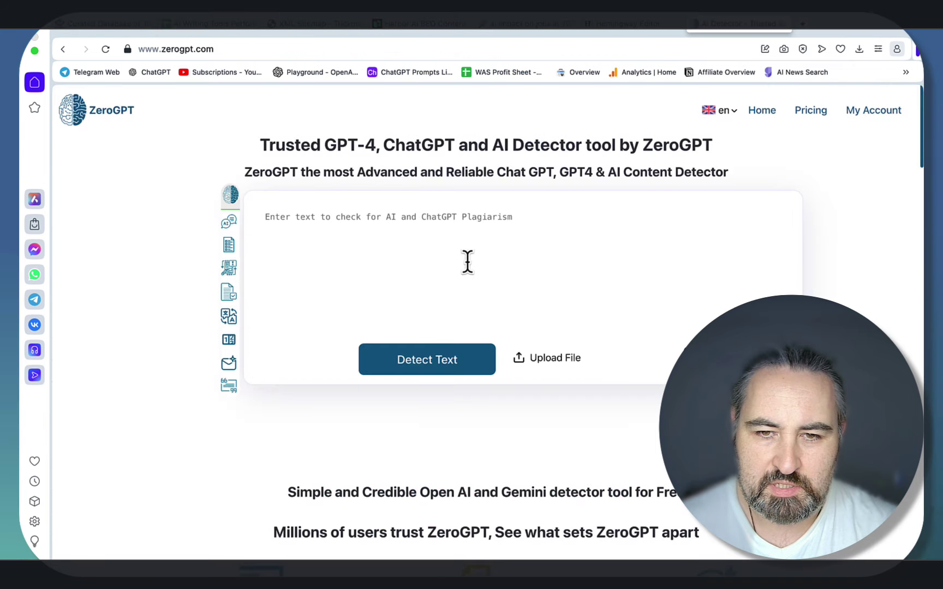
left_click(467, 263)
key("super+v")
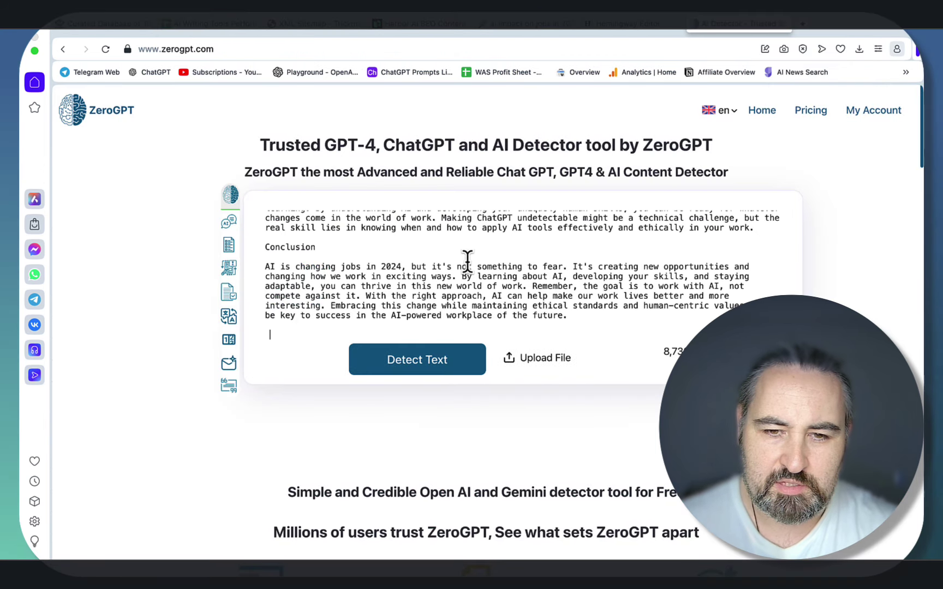
left_click(419, 371)
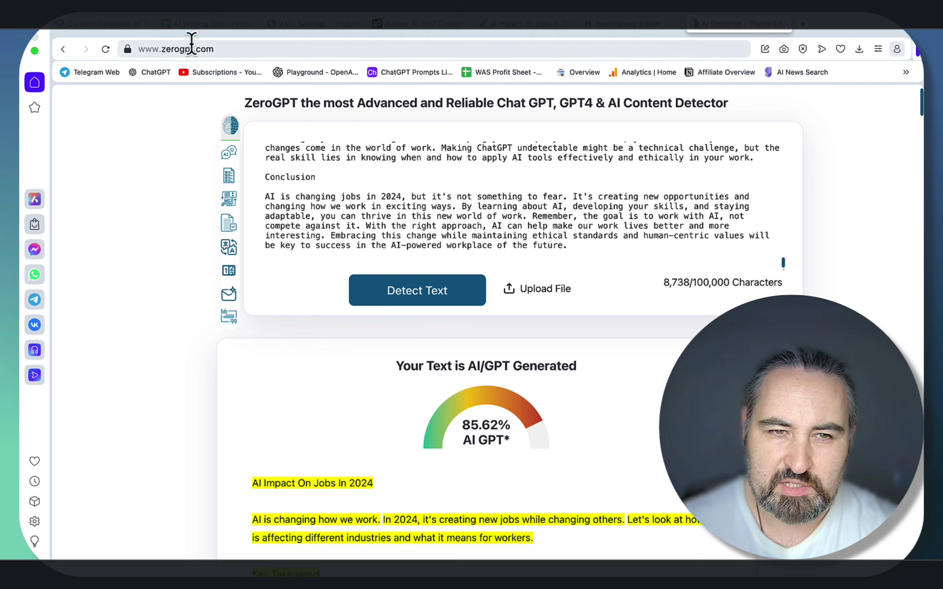
Compare the ZeroGPT result with Harbor SEO's AI Detection Score in the AI Writing Tools Performance Database
left_click(200, 26)
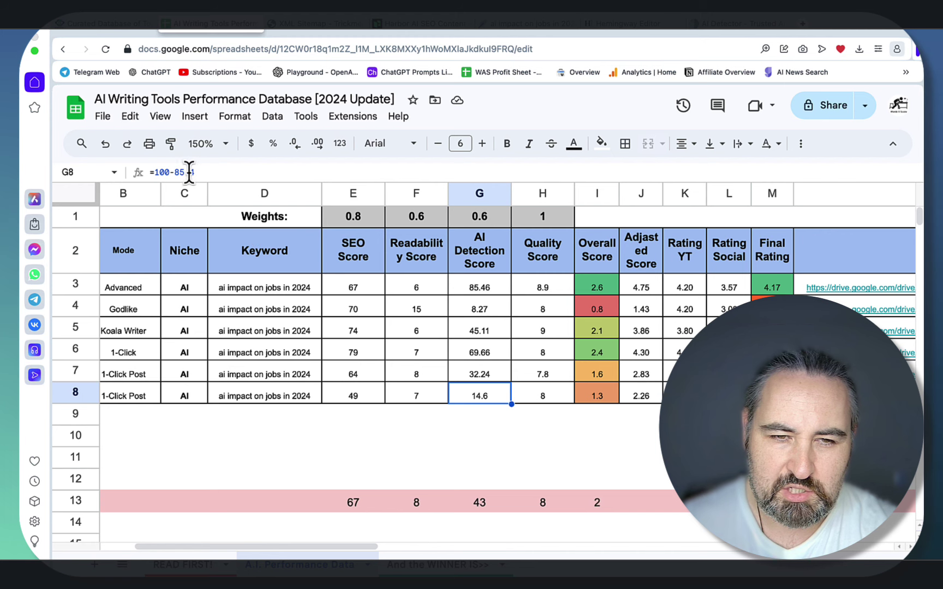
left_click(724, 26)
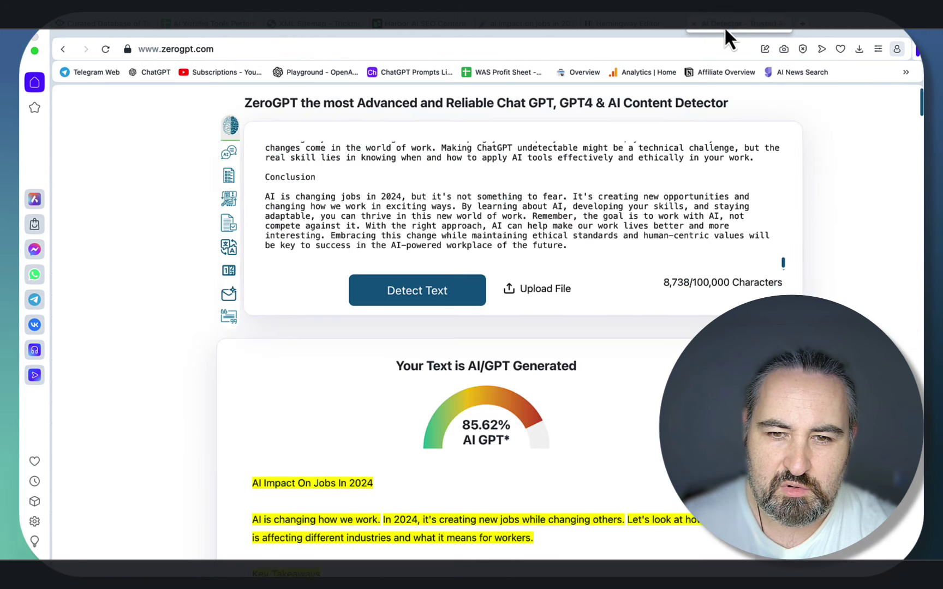
left_click(132, 24)
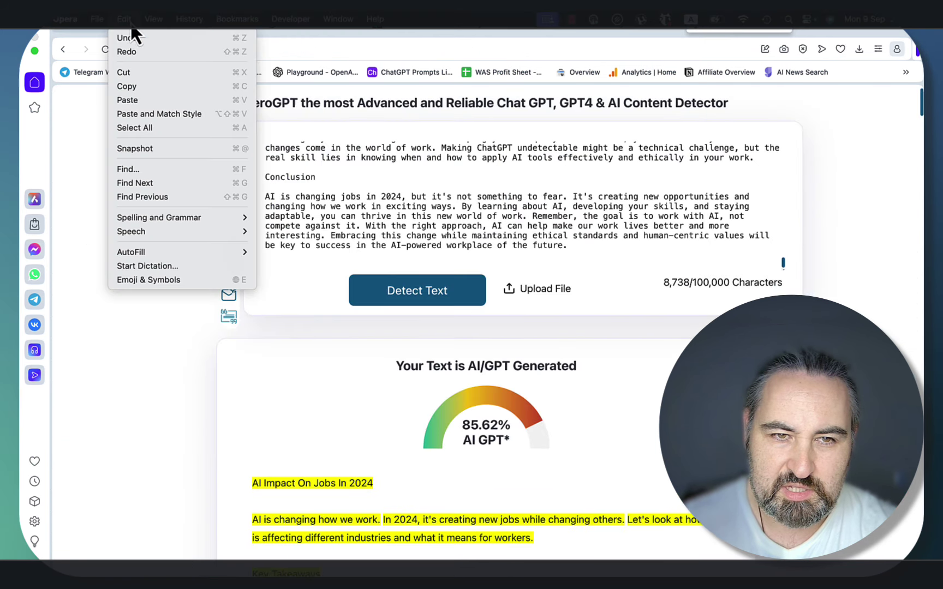
left_click(94, 328)
left_click(188, 25)
left_click(490, 436)
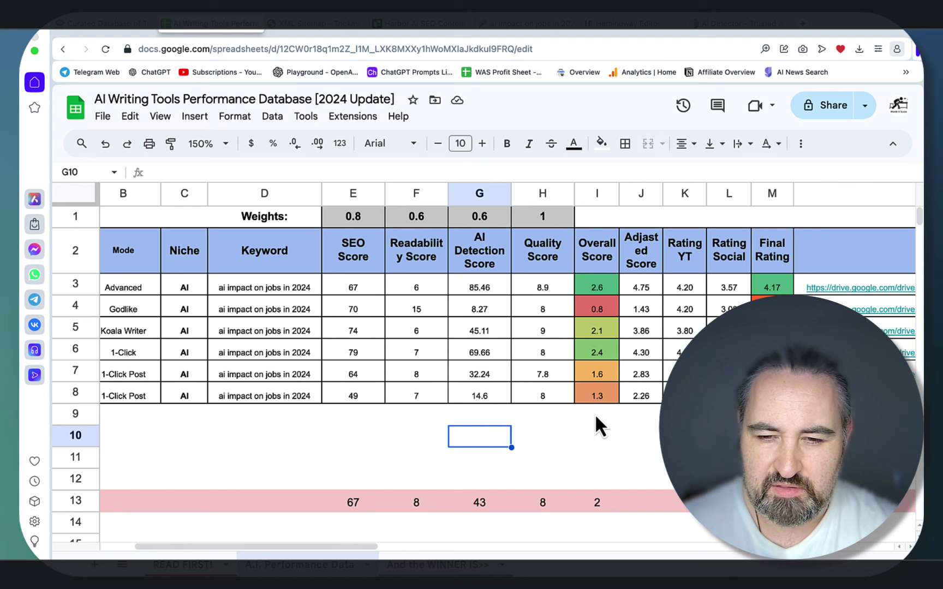
Inspect Harbor SEO's Quality Score, Adjusted Score, Rating YT and Rating Social cells in the performance database
left_click(551, 394)
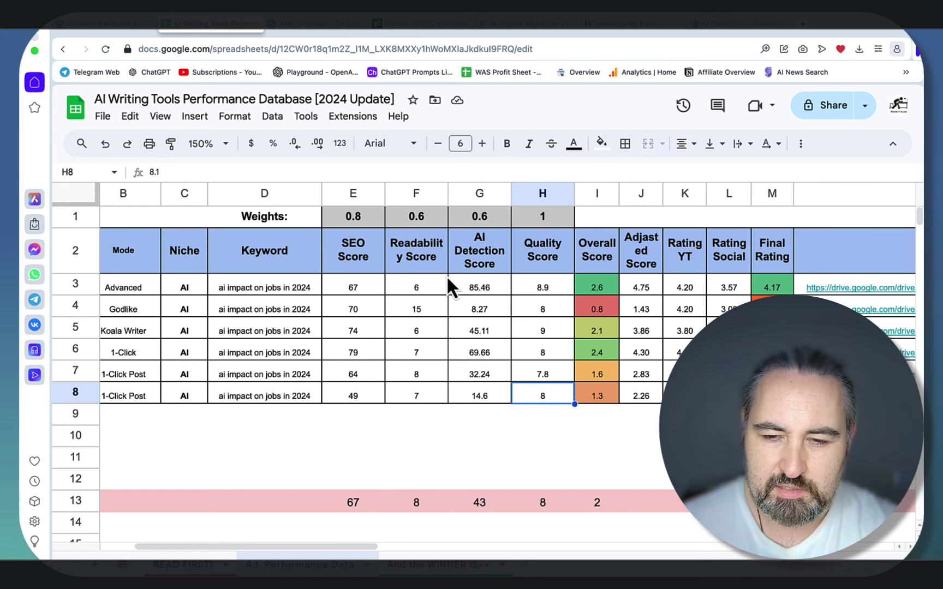
scroll(448, 284, "right", 3)
left_click(497, 390)
left_click(547, 392)
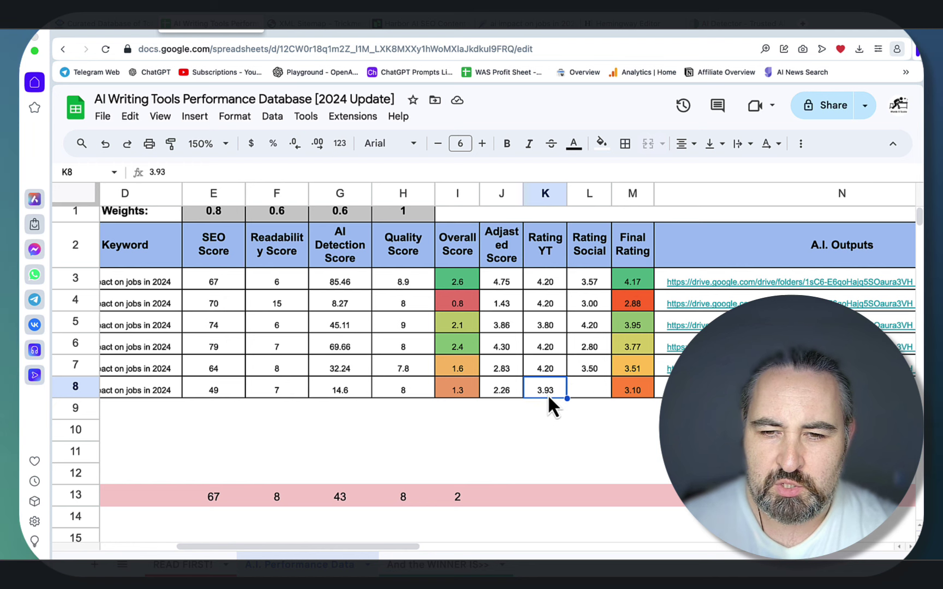
left_click(587, 394)
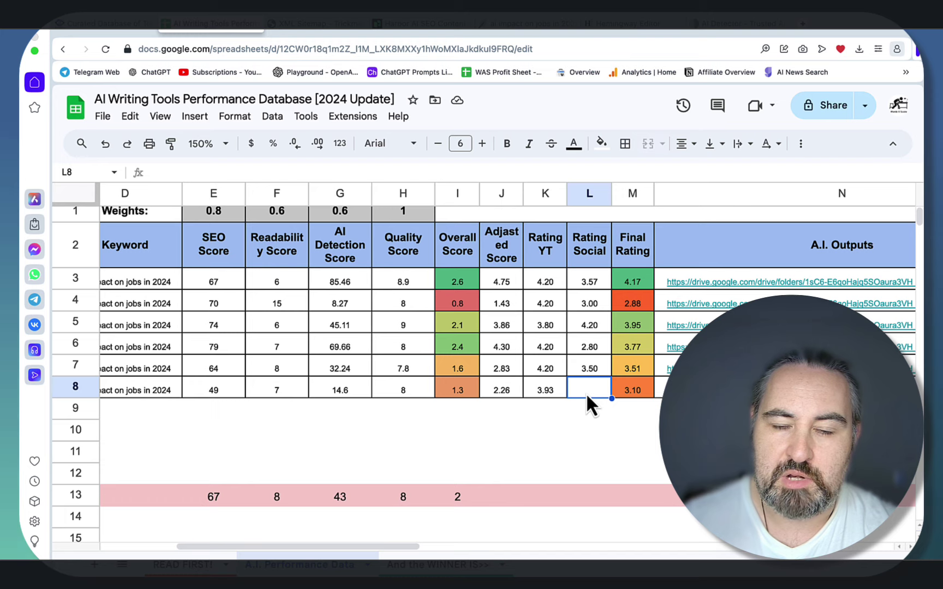
Look over the Harbor Writer form, from the sitemap and keyword fields to the content enrichment options
key("ctrl+Tab")
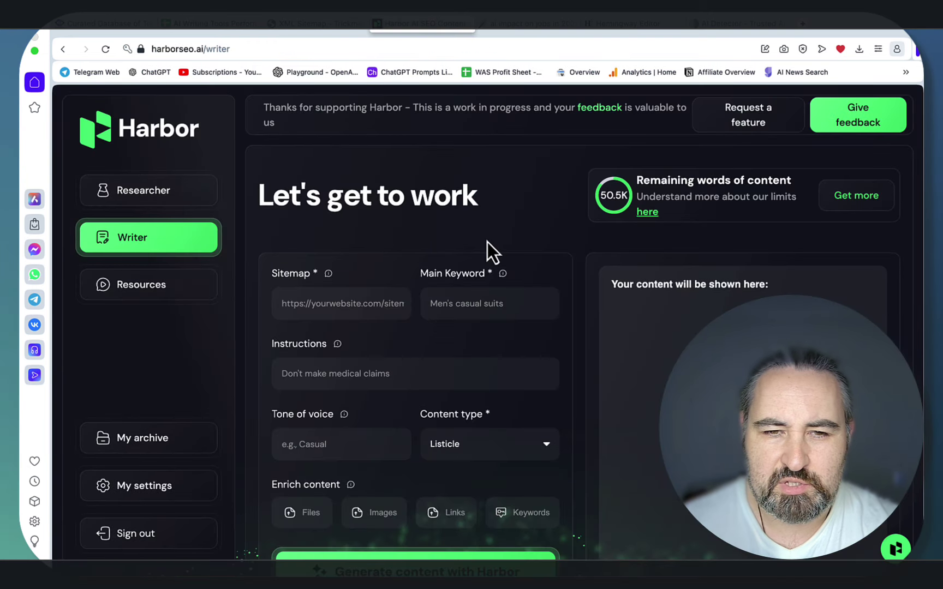
scroll(486, 242, "down", 3)
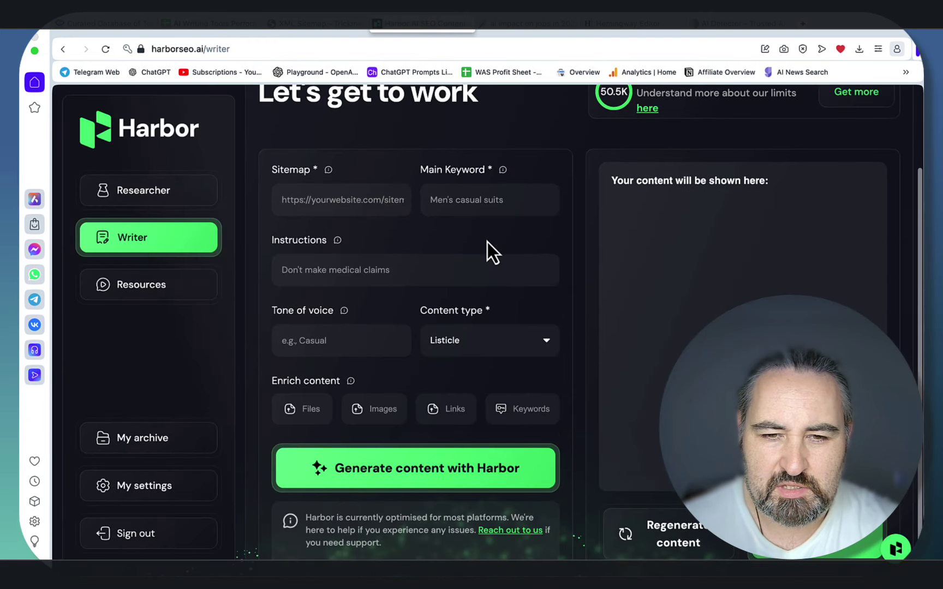
scroll(487, 243, "up", 2)
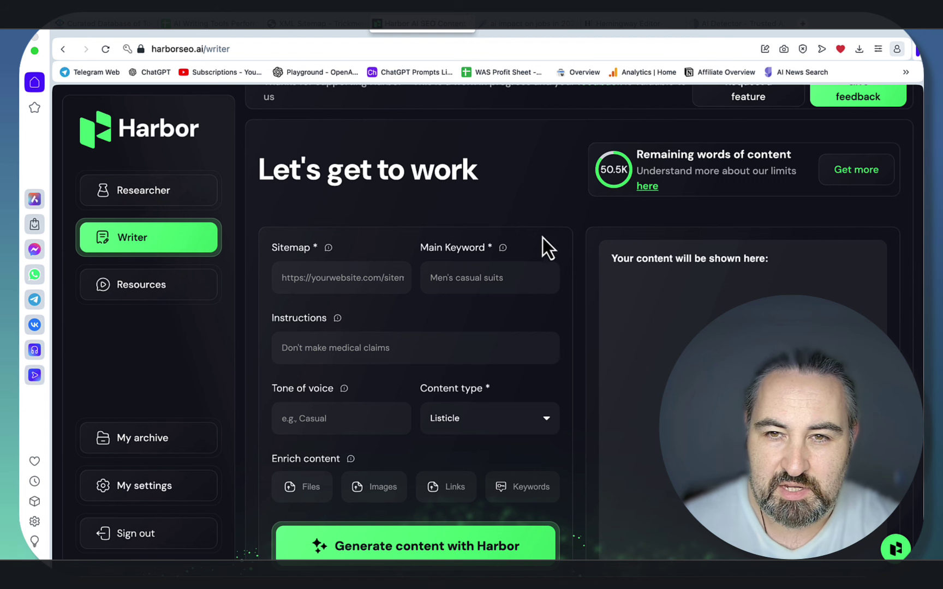
Compare Harbor SEO's scores with the other tools in the performance database and in the writerwatch.ai ranking table
left_click(218, 24)
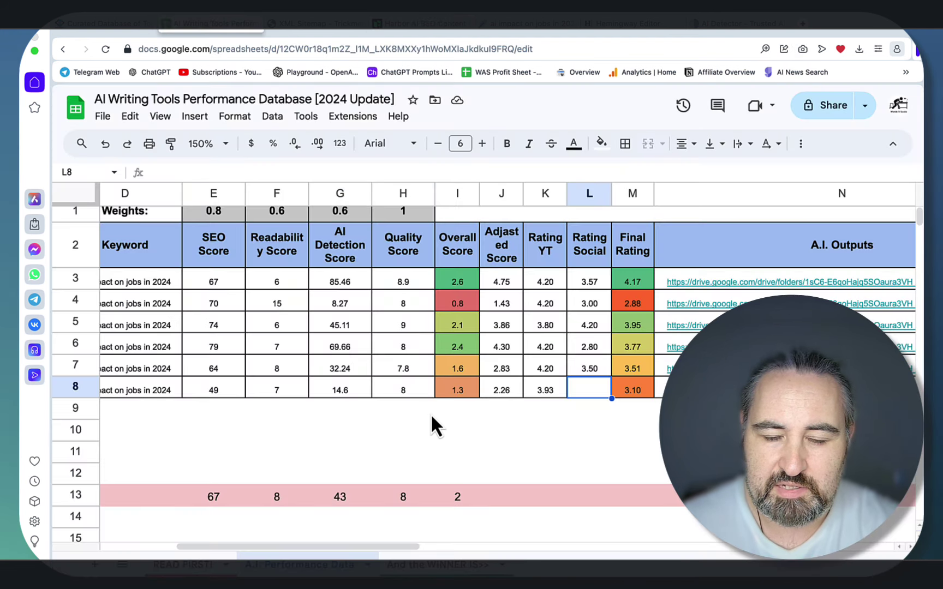
left_click(508, 425)
scroll(503, 260, "left", 5)
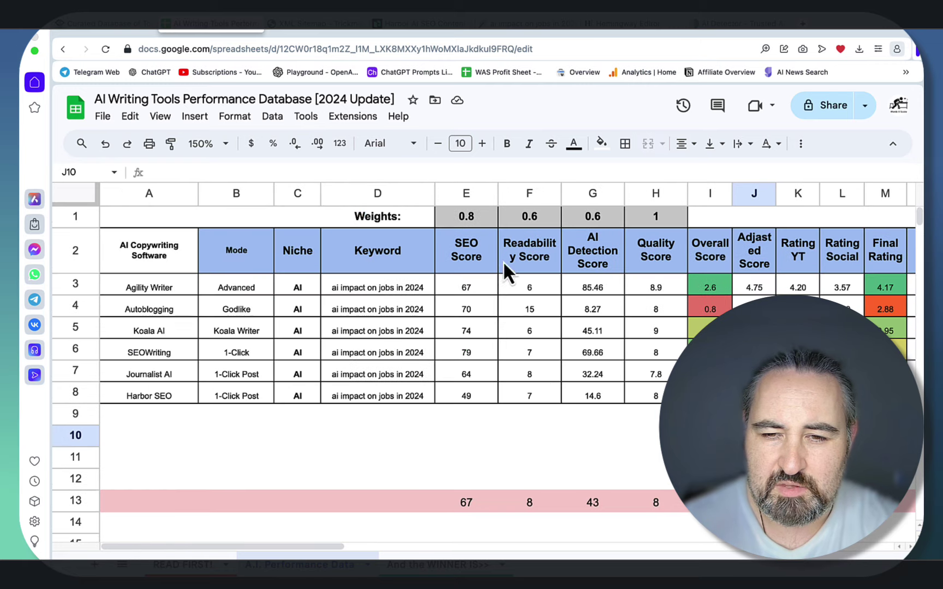
scroll(491, 327, "right", 2)
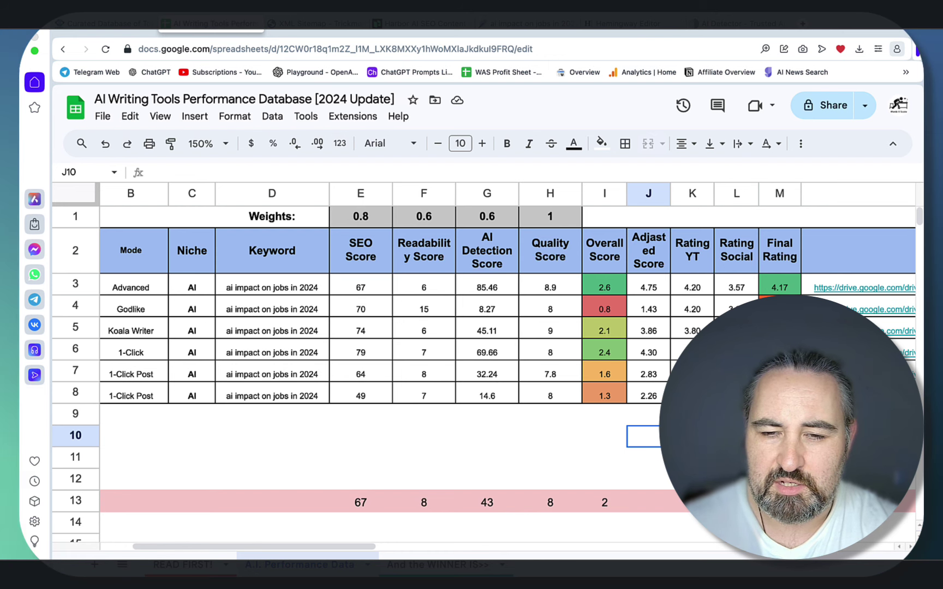
left_click(117, 26)
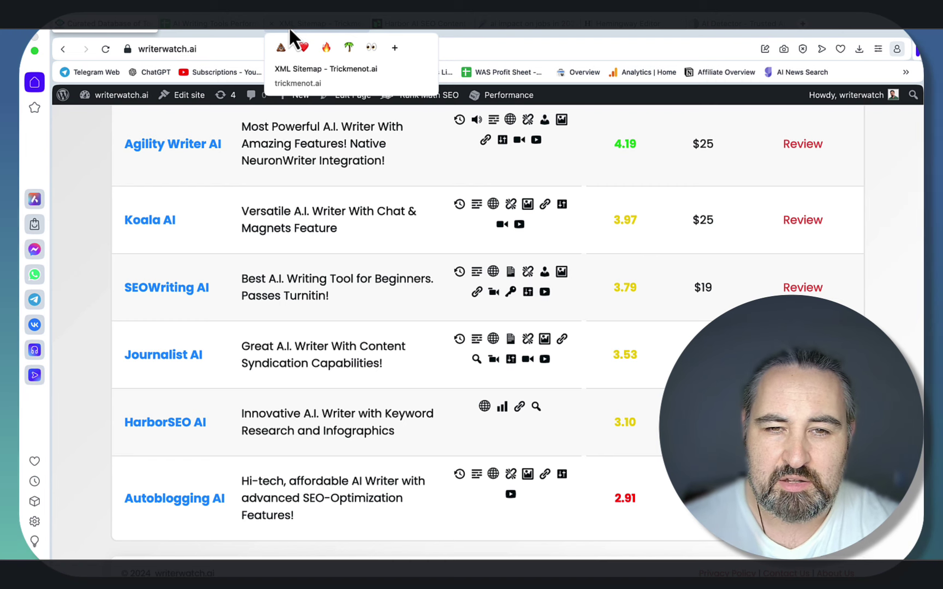
scroll(281, 156, "up", 2)
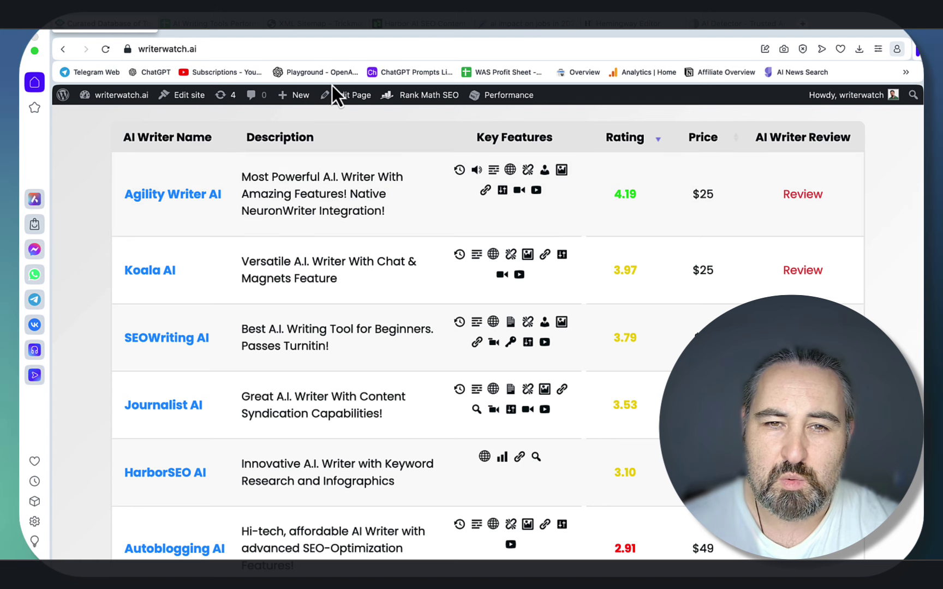
View the trickmenot.ai post sitemap, then search Google in an incognito Chrome window for "ai humanizer tools for academic writing"
left_click(318, 24)
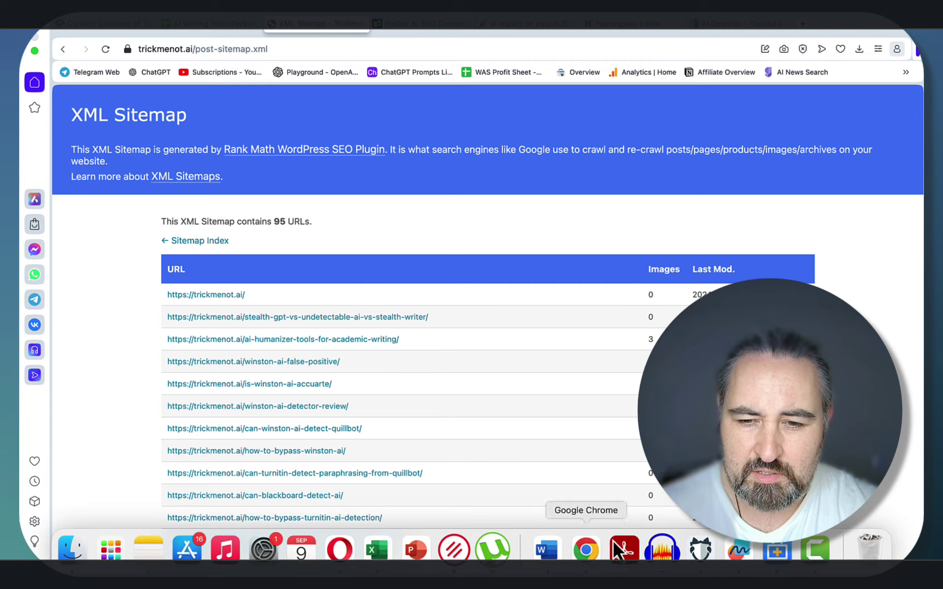
left_click(585, 549)
type("ai human")
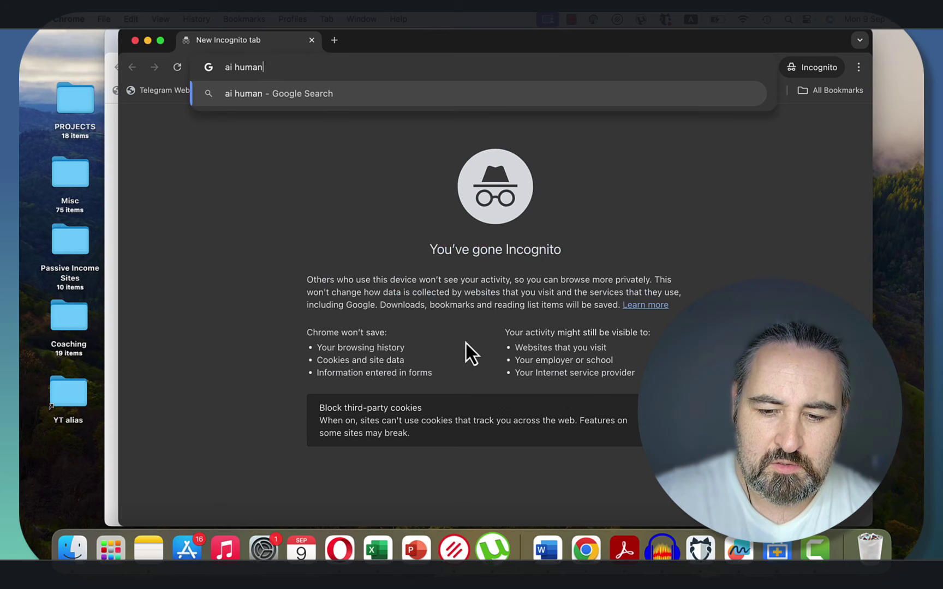
type("izer tools for academic writing")
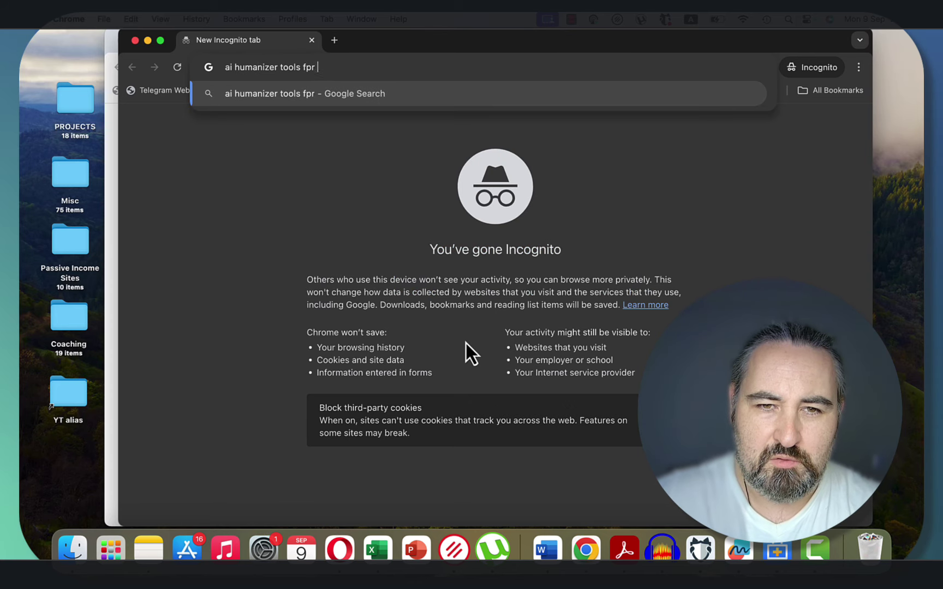
key("Return")
Check where the Trickmenot.ai article ranks among the Google results, and return to the sitemap in Opera
scroll(431, 412, "down", 10)
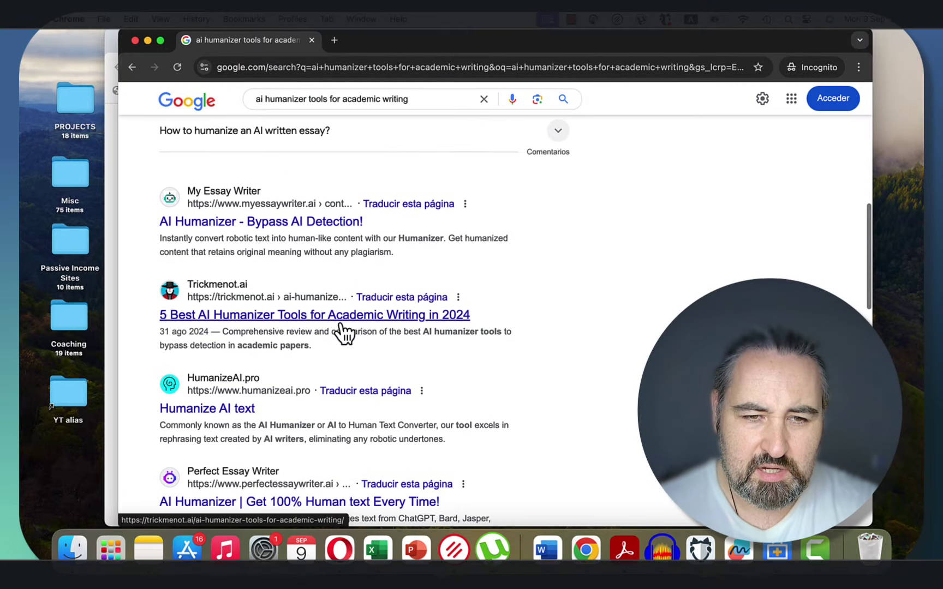
scroll(283, 360, "up", 3)
scroll(303, 365, "up", 4)
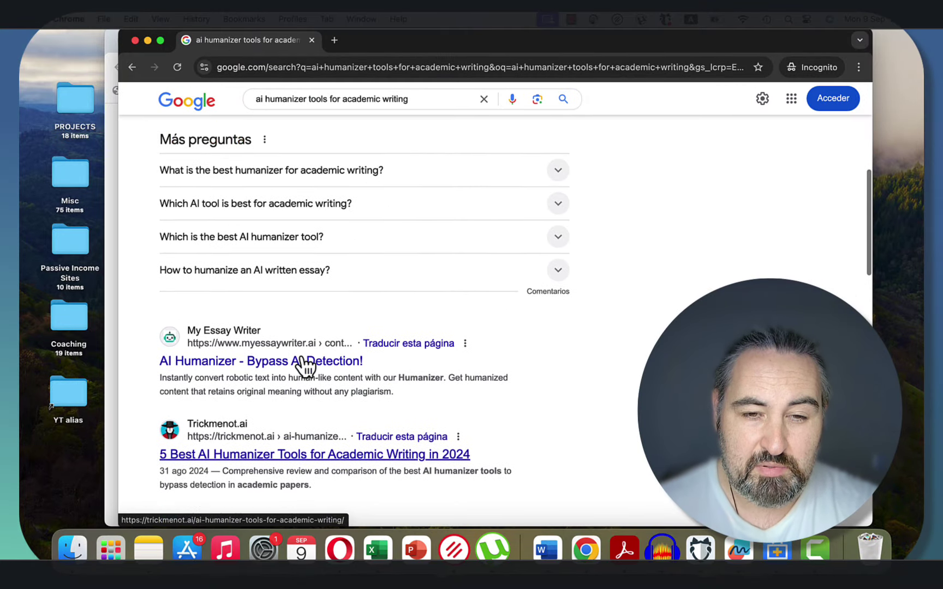
scroll(305, 367, "down", 3)
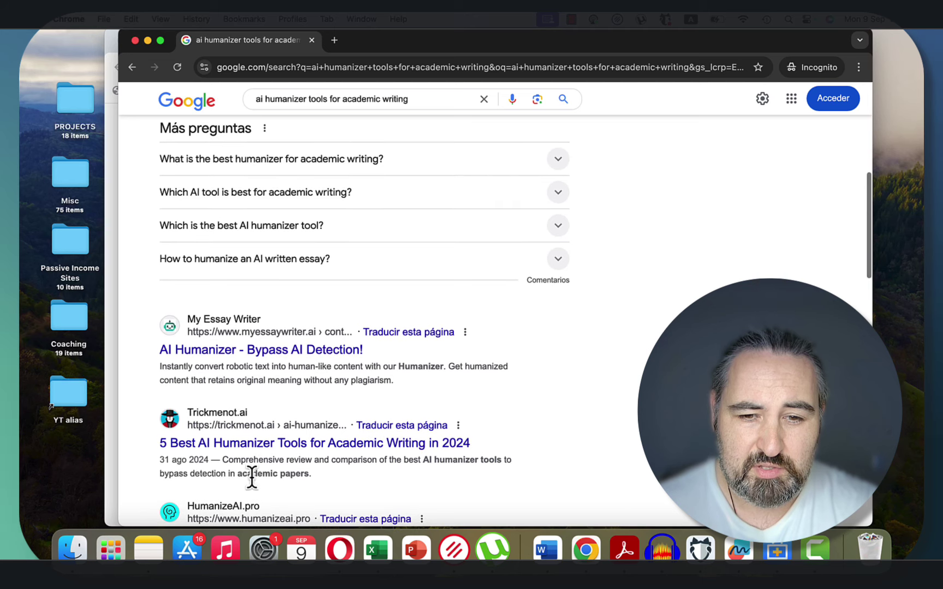
scroll(349, 452, "down", 3)
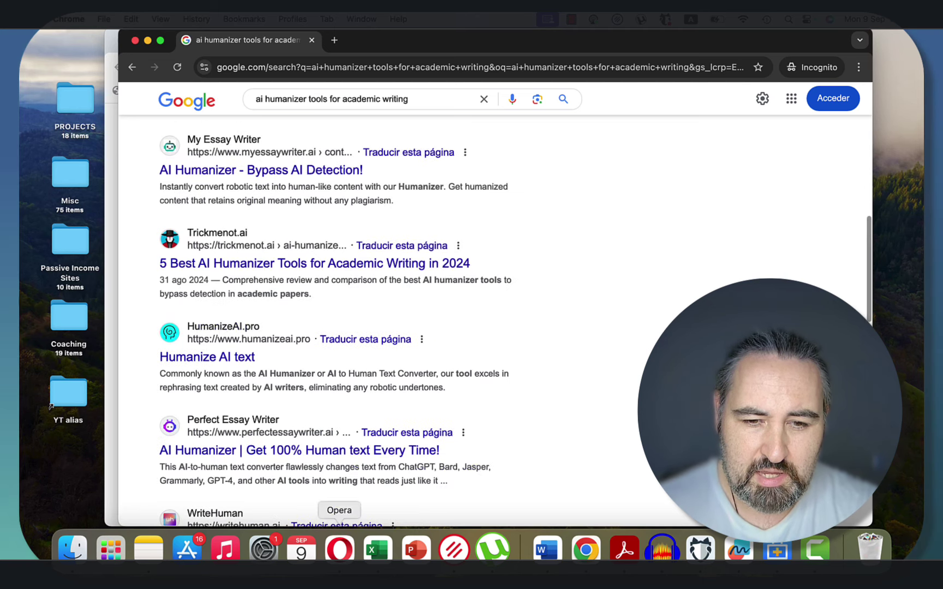
key("ctrl+Right")
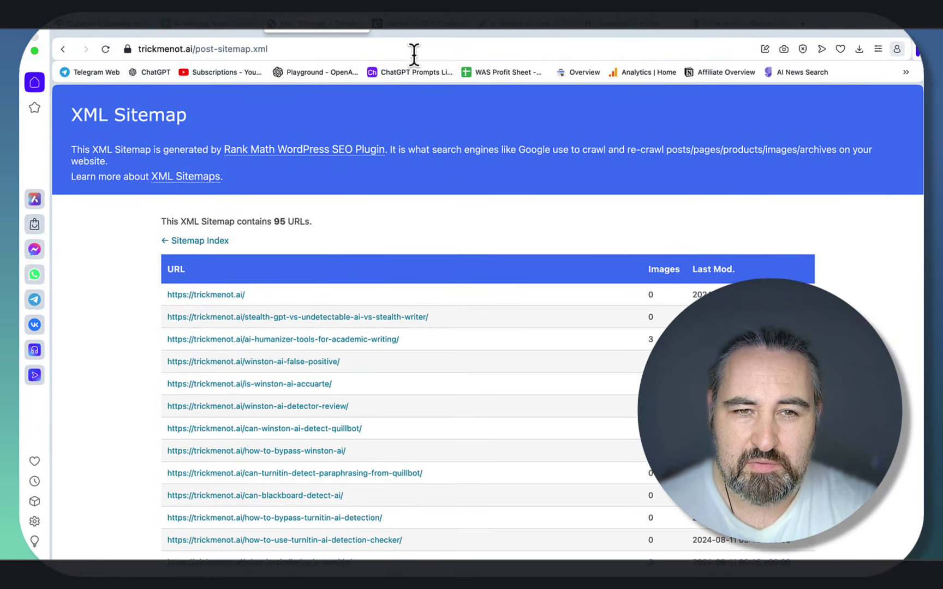
Look at Harbor's keyword Researcher page and browse the generated articles in My archive
left_click(410, 25)
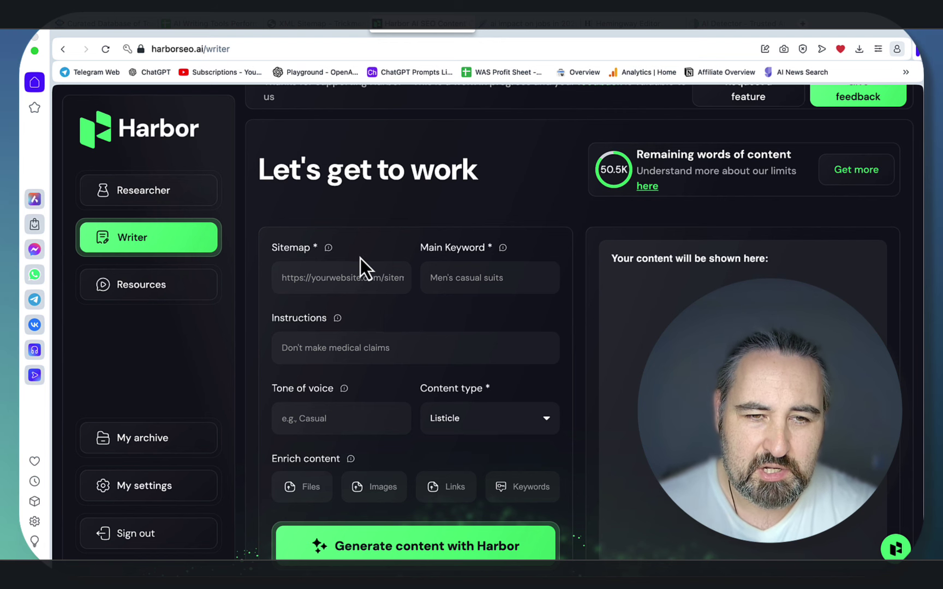
left_click(156, 192)
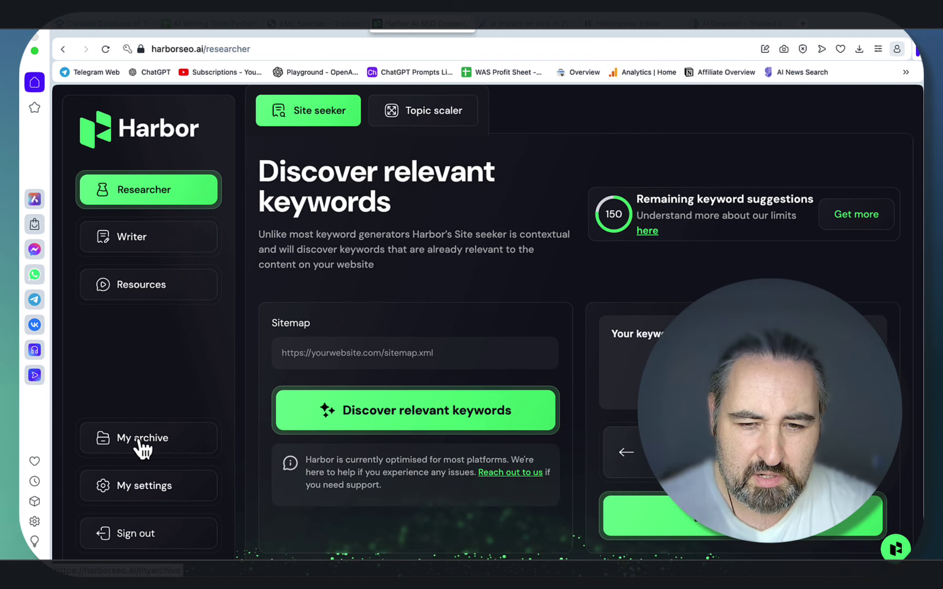
left_click(137, 440)
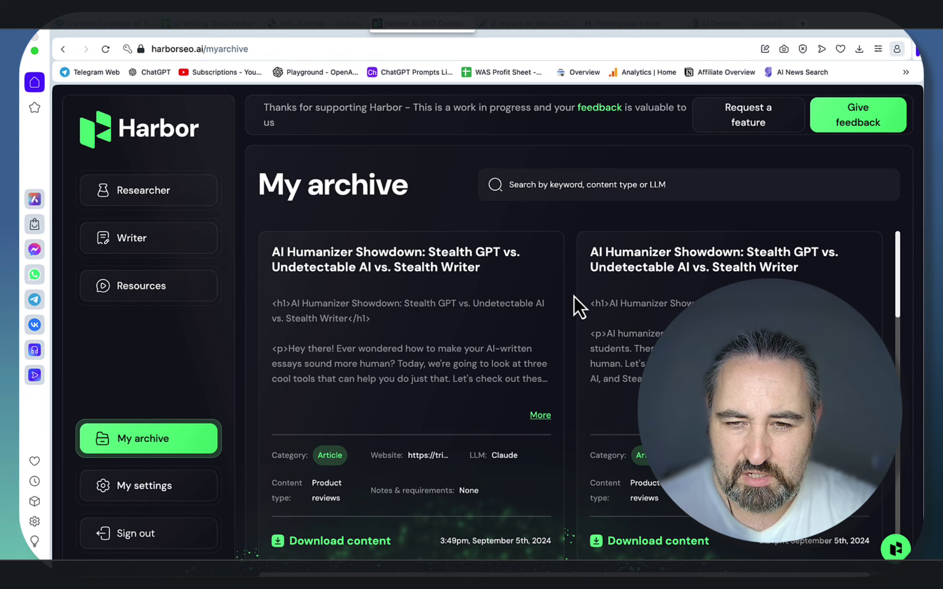
scroll(574, 296, "down", 5)
scroll(574, 300, "down", 5)
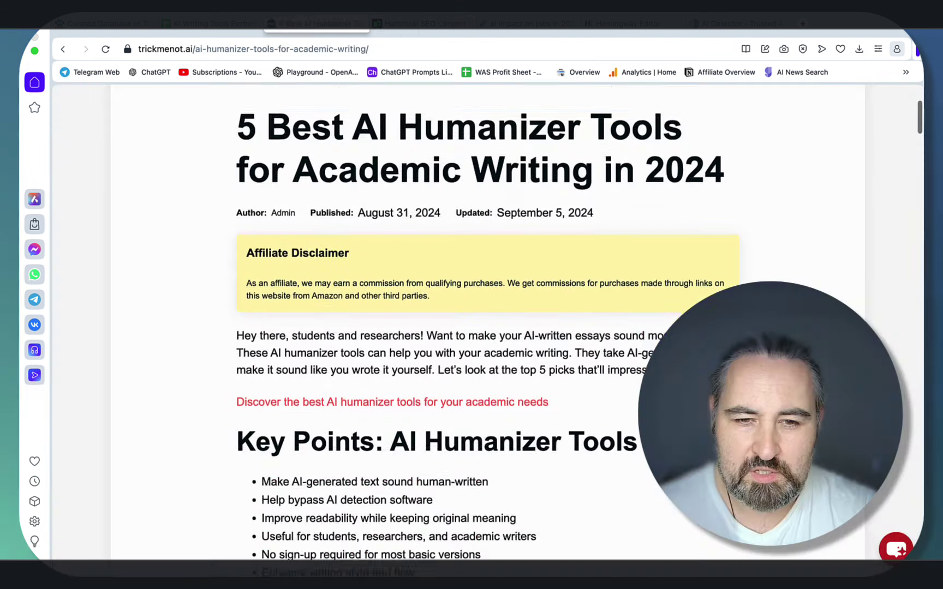
Read through trickmenot.ai's article on the 5 best AI humanizer tools for academic writing, including its tool sections and explanation of how they work
scroll(686, 307, "down", 3)
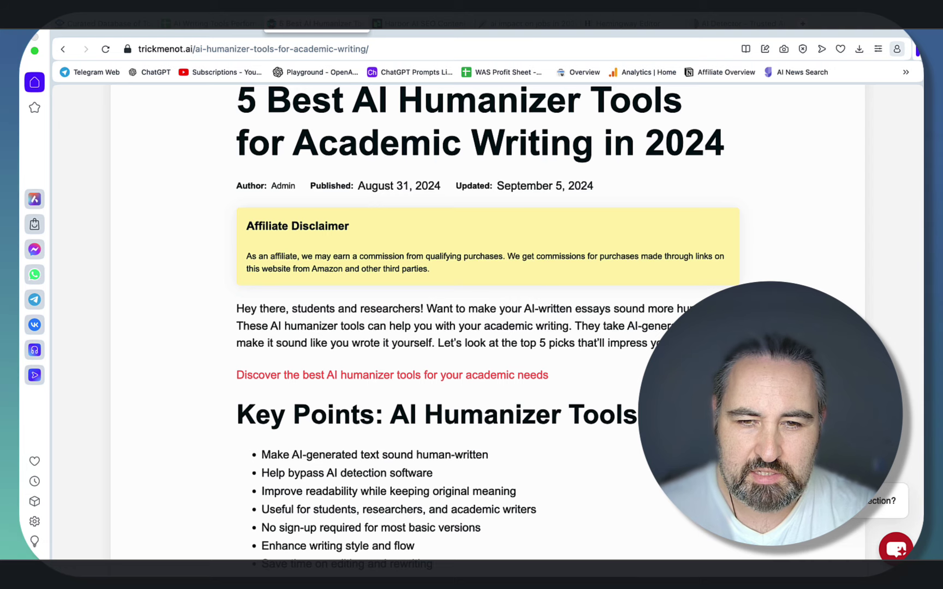
scroll(573, 313, "down", 3)
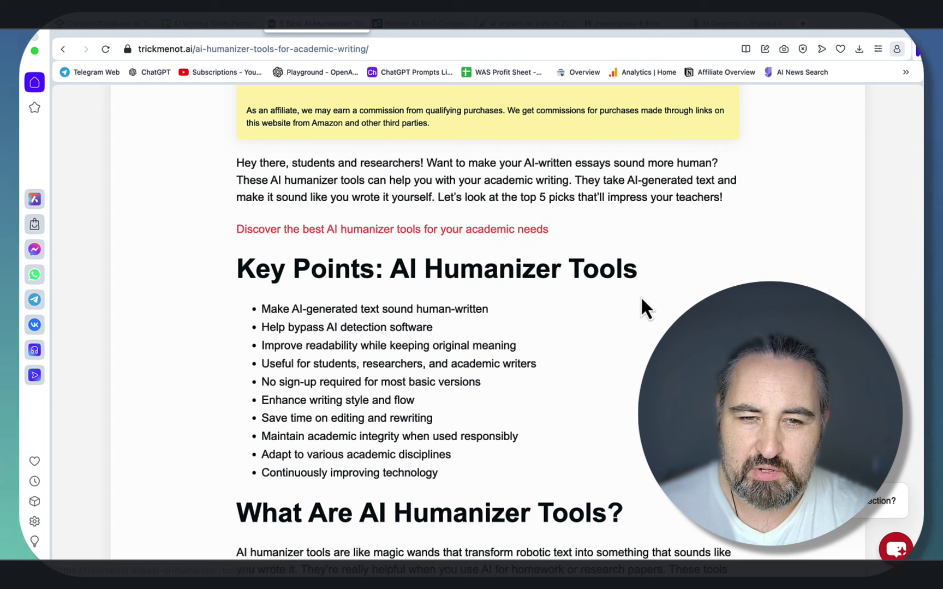
scroll(547, 280, "down", 3)
scroll(670, 322, "down", 7)
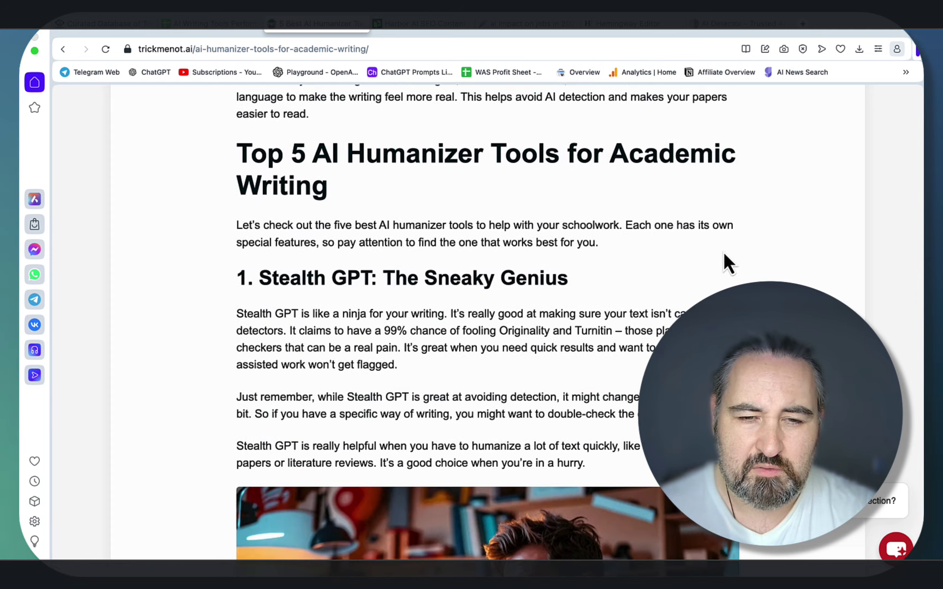
scroll(637, 281, "down", 10)
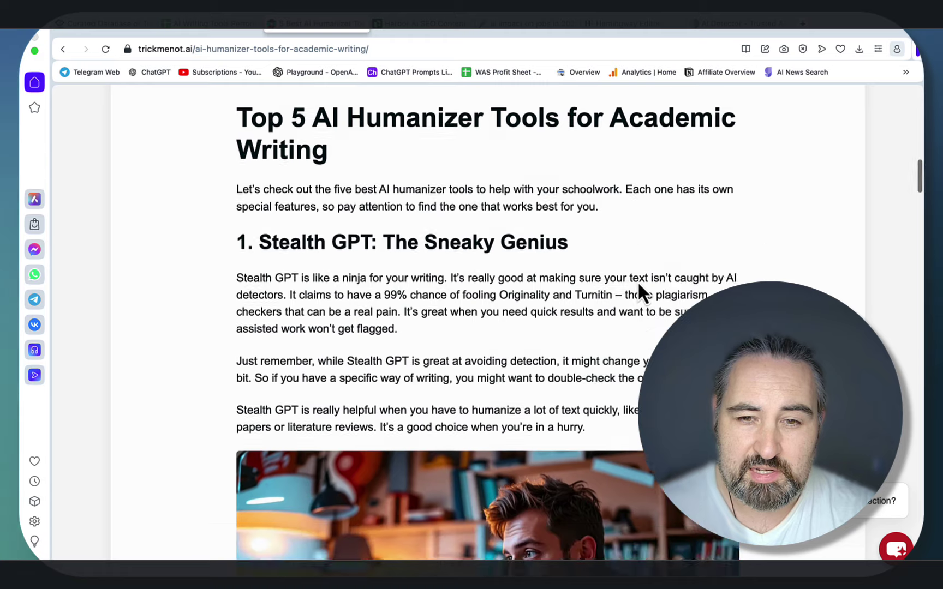
scroll(637, 280, "down", 10)
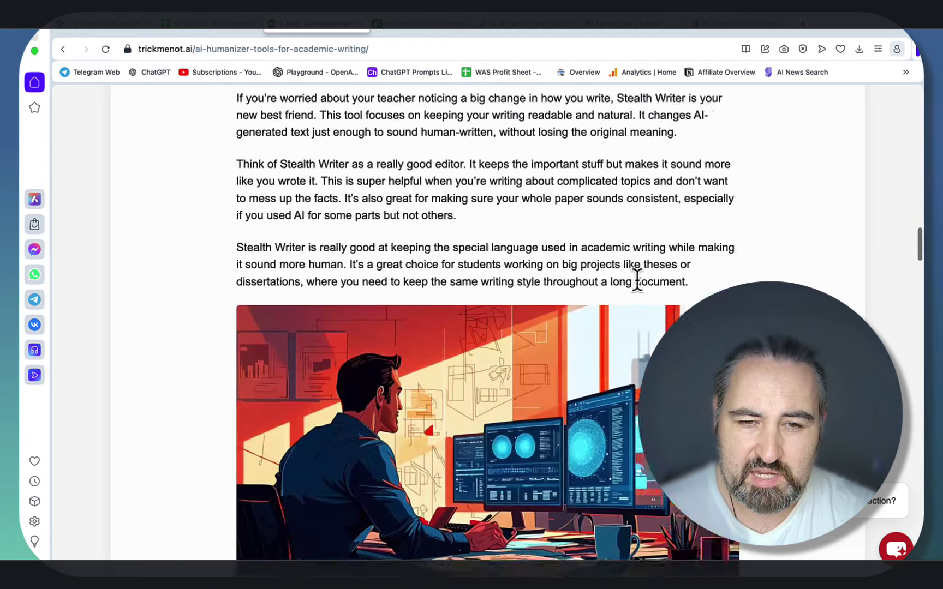
scroll(638, 280, "down", 15)
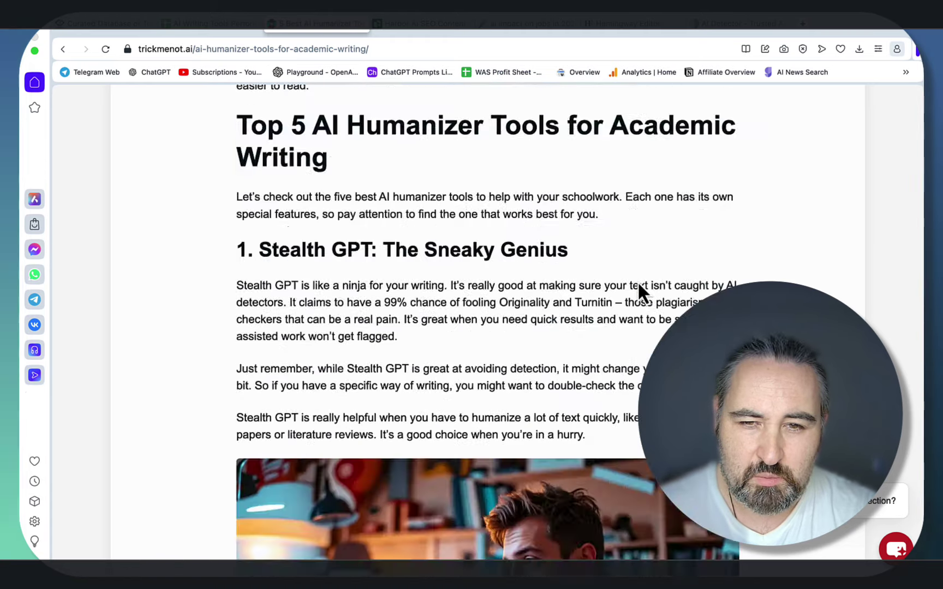
scroll(451, 299, "down", 20)
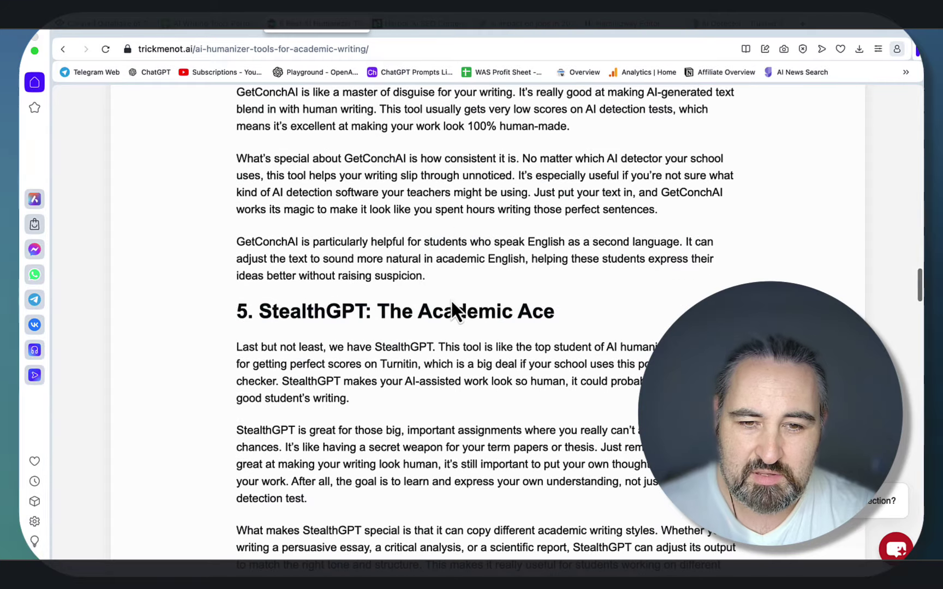
scroll(451, 299, "up", 20)
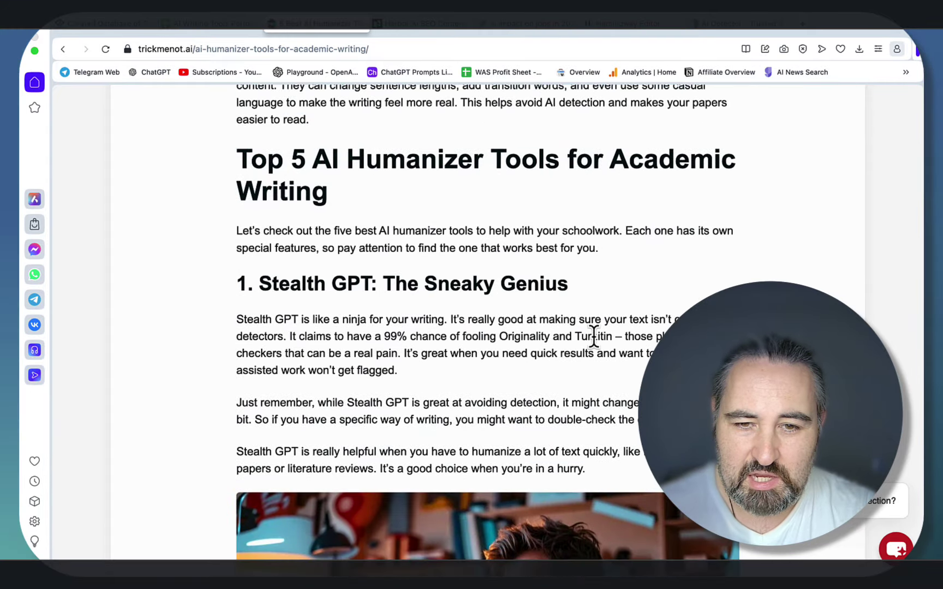
scroll(596, 371, "down", 15)
scroll(595, 342, "down", 7)
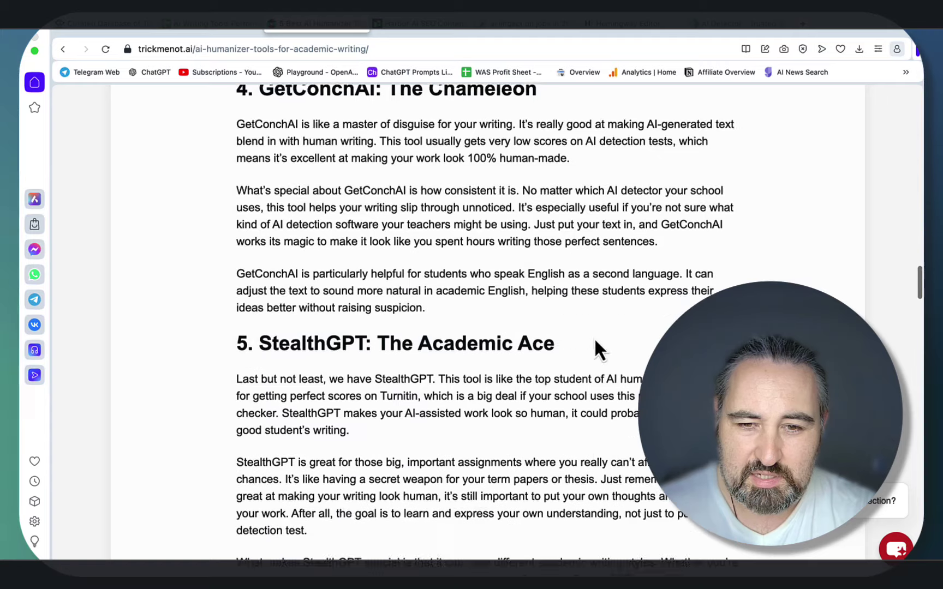
scroll(595, 342, "up", 1)
scroll(594, 337, "down", 10)
scroll(594, 337, "up", 1)
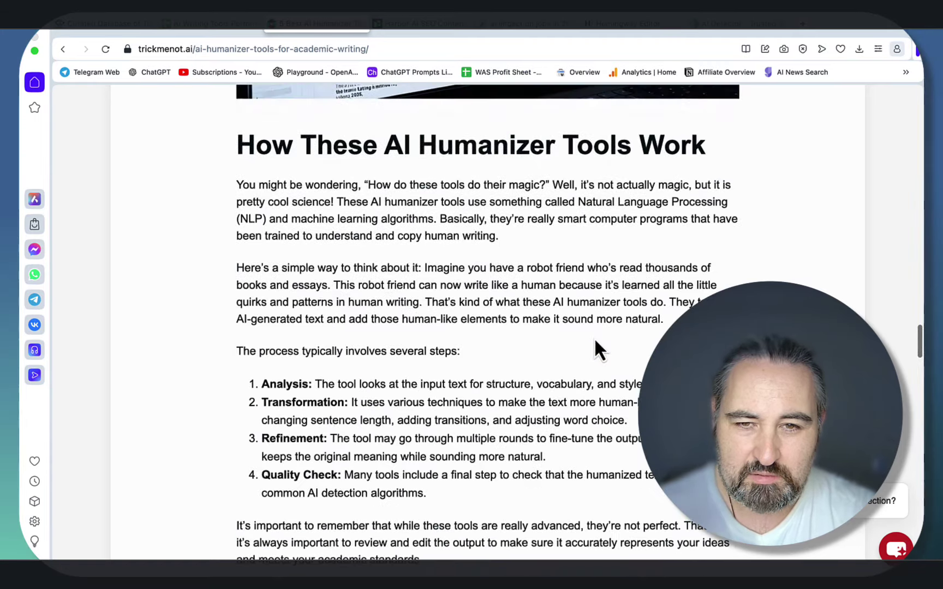
scroll(594, 337, "down", 8)
scroll(550, 336, "down", 15)
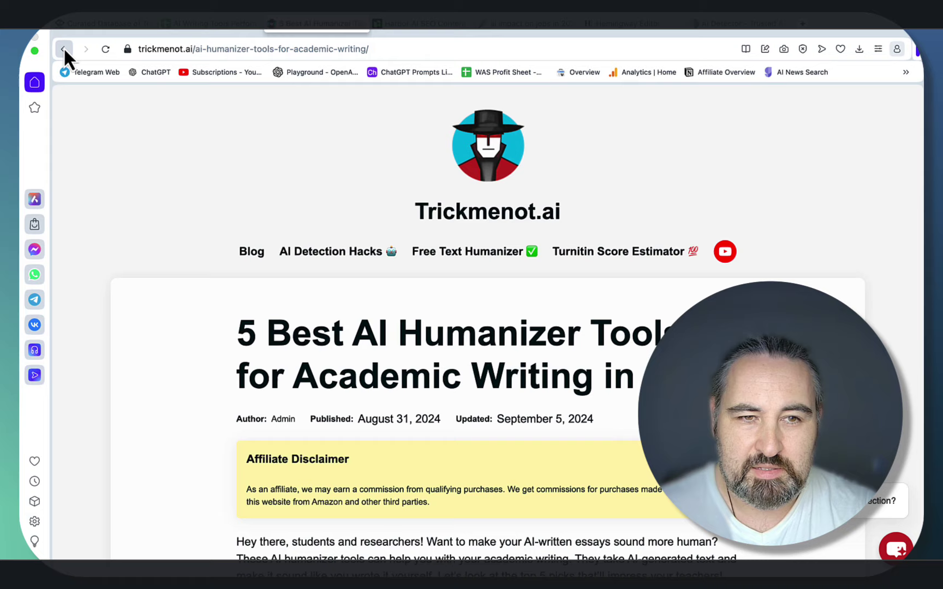
Look through the Stealth GPT vs Undetectable AI vs Stealth Writer article's table, chart and conclusion, and open the site's AI Detection Hacks page
left_click(63, 49)
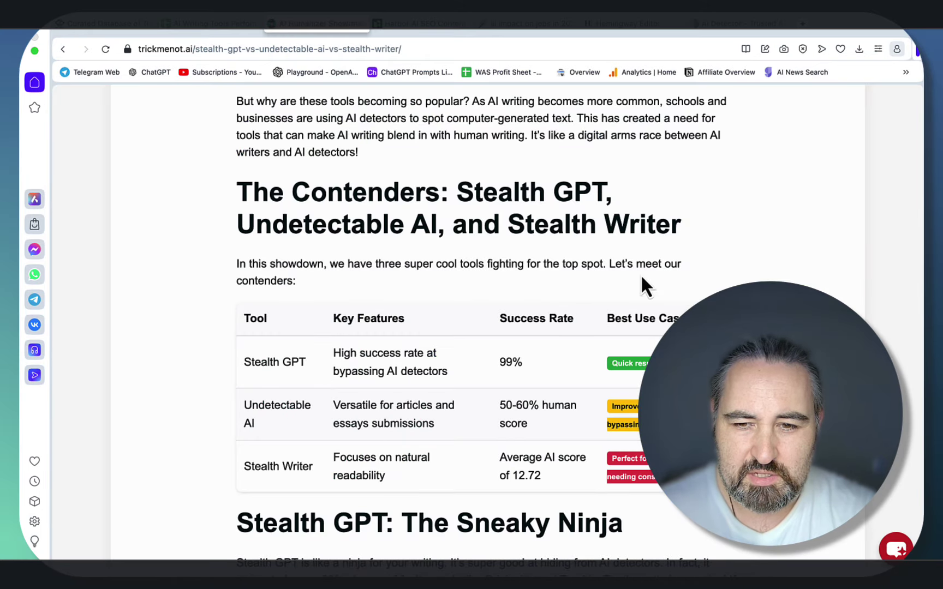
scroll(637, 336, "down", 20)
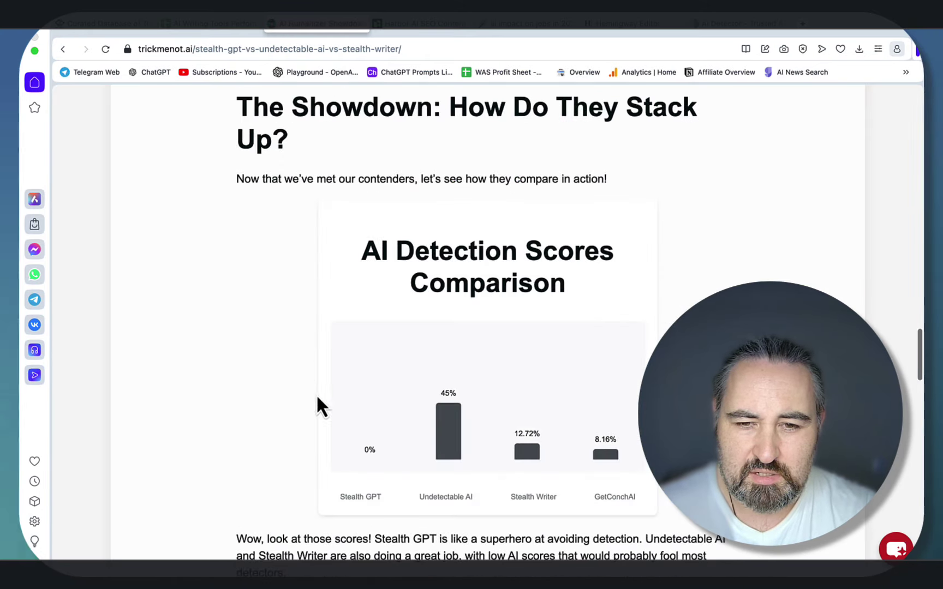
scroll(472, 355, "down", 15)
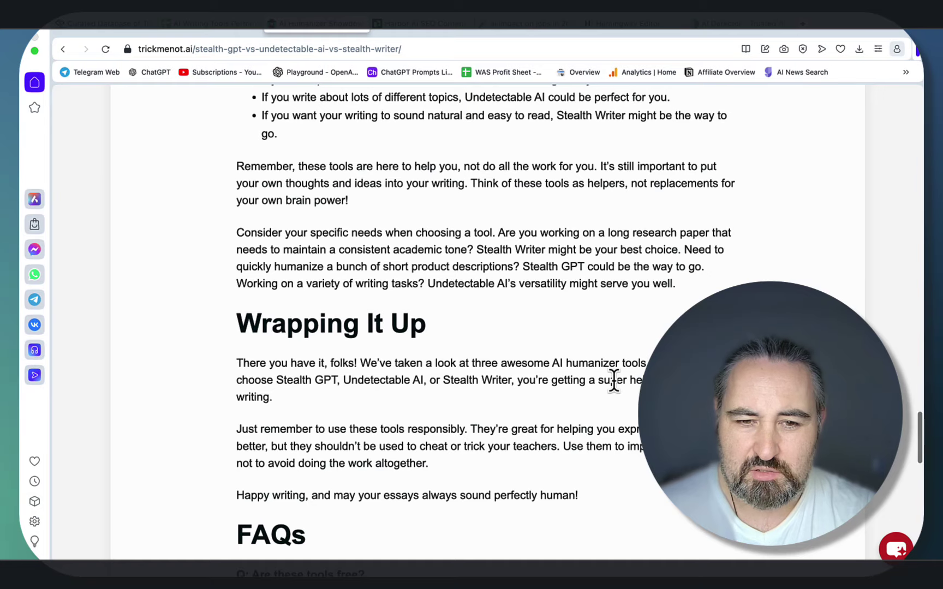
scroll(613, 381, "up", 12)
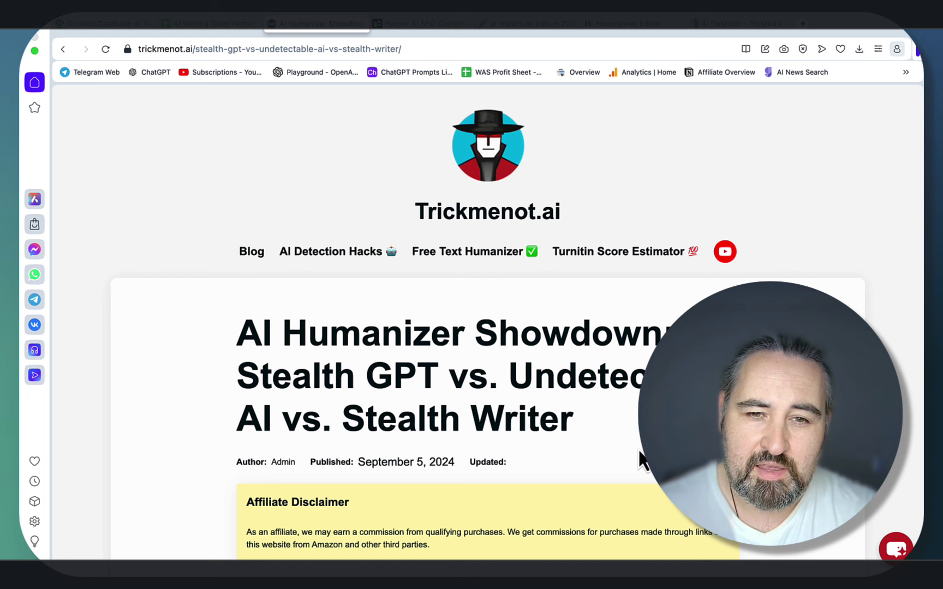
left_click(339, 250)
Return to the writerwatch.ai ranking table and open the HarborSEO AI review
left_click(109, 25)
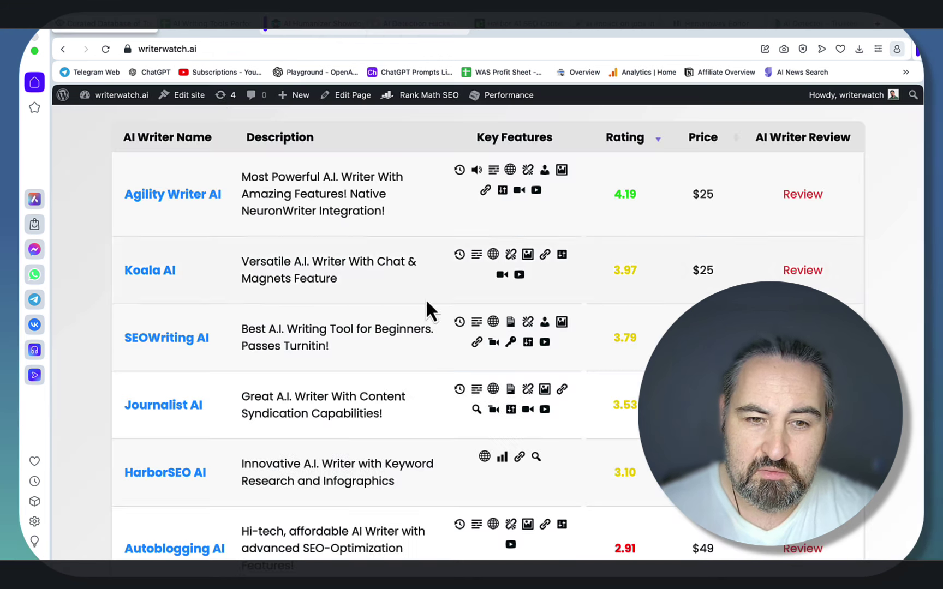
scroll(425, 298, "down", 2)
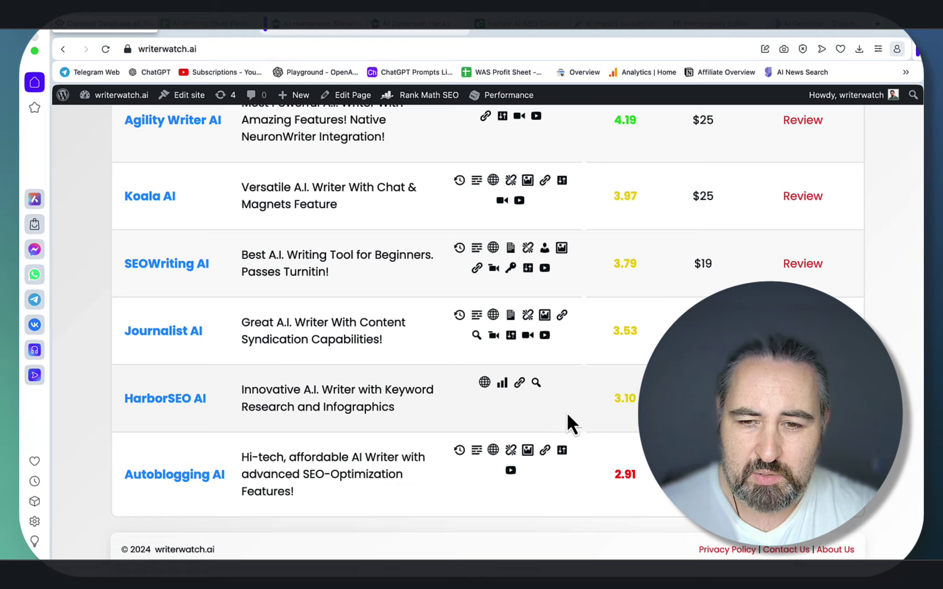
left_click(566, 412)
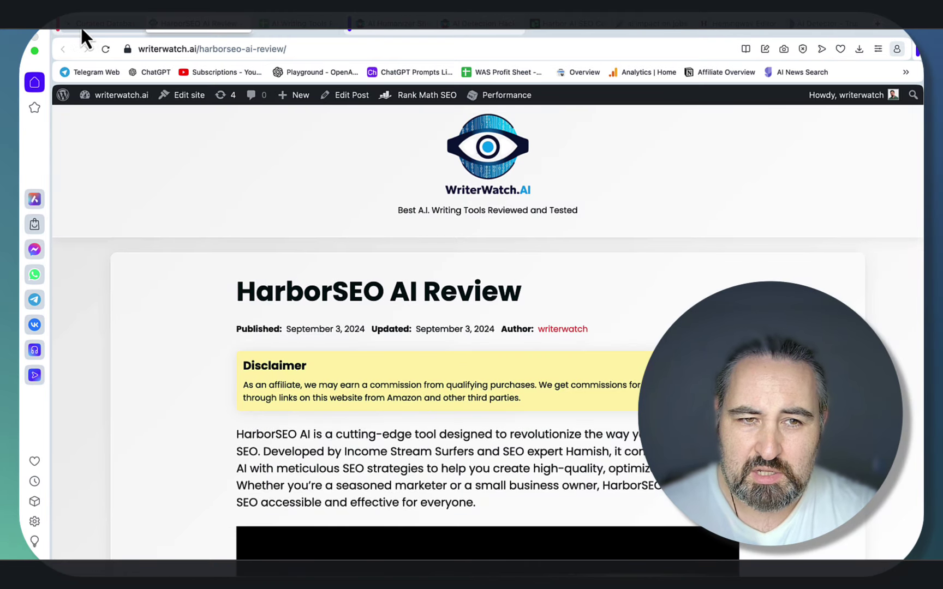
Go back to the writerwatch.ai homepage, look over its feature filters and ranking table, and filter the AI writers by Infographics
left_click(80, 24)
scroll(354, 327, "up", 15)
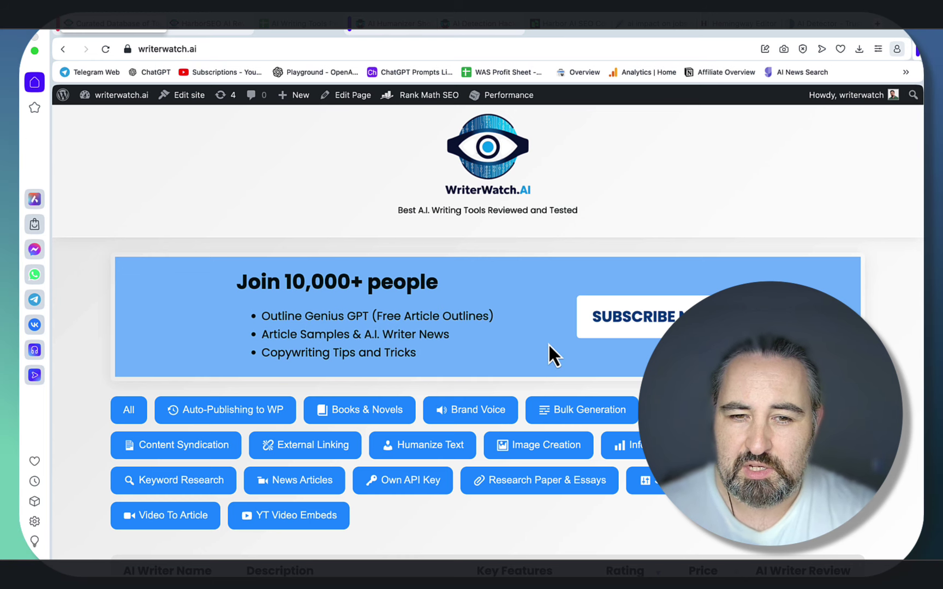
scroll(548, 342, "down", 5)
scroll(548, 343, "down", 2)
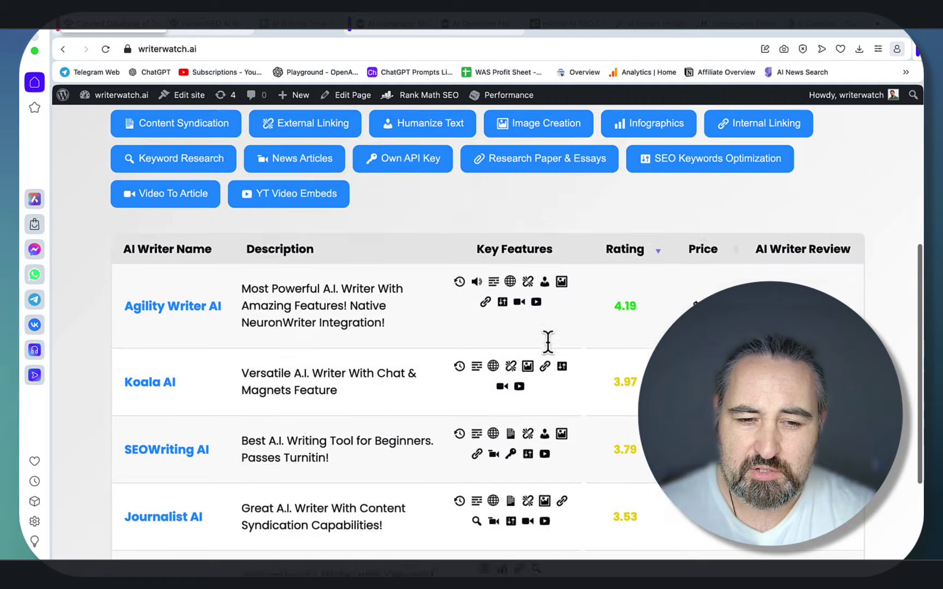
scroll(548, 343, "down", 2)
scroll(546, 352, "up", 5)
left_click(652, 311)
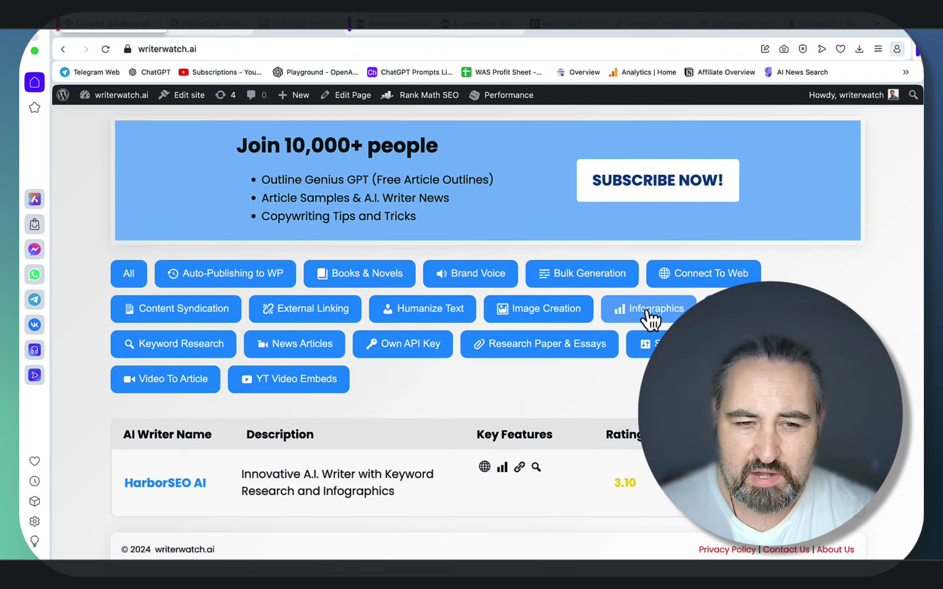
Filter the AI writers by Keyword Research and look over the matching tools
left_click(199, 349)
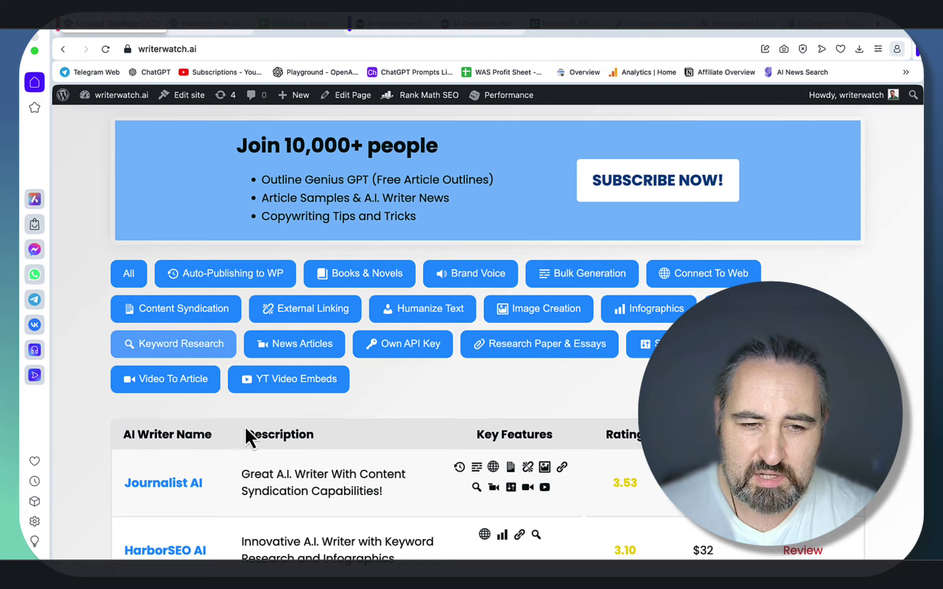
scroll(245, 429, "down", 2)
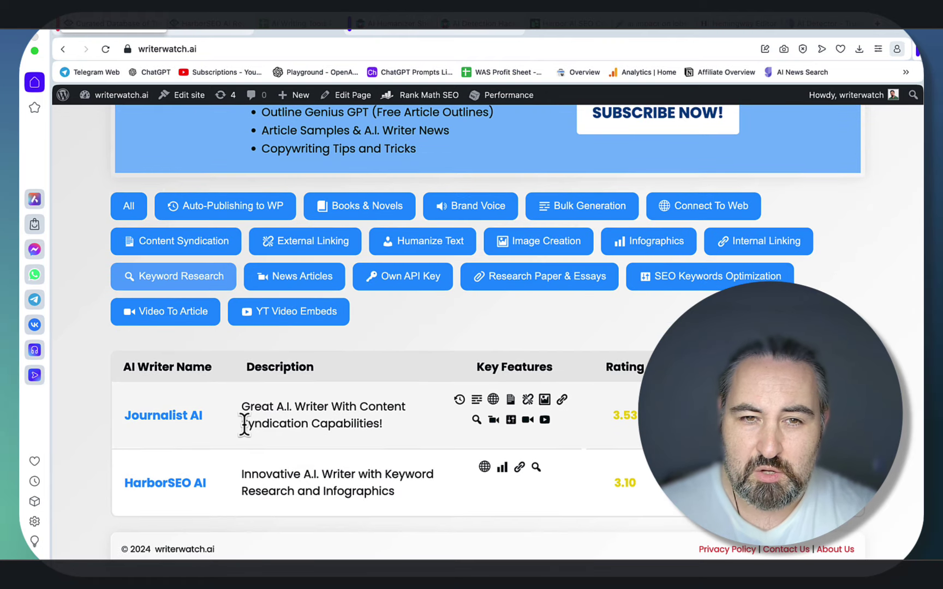
scroll(243, 420, "up", 6)
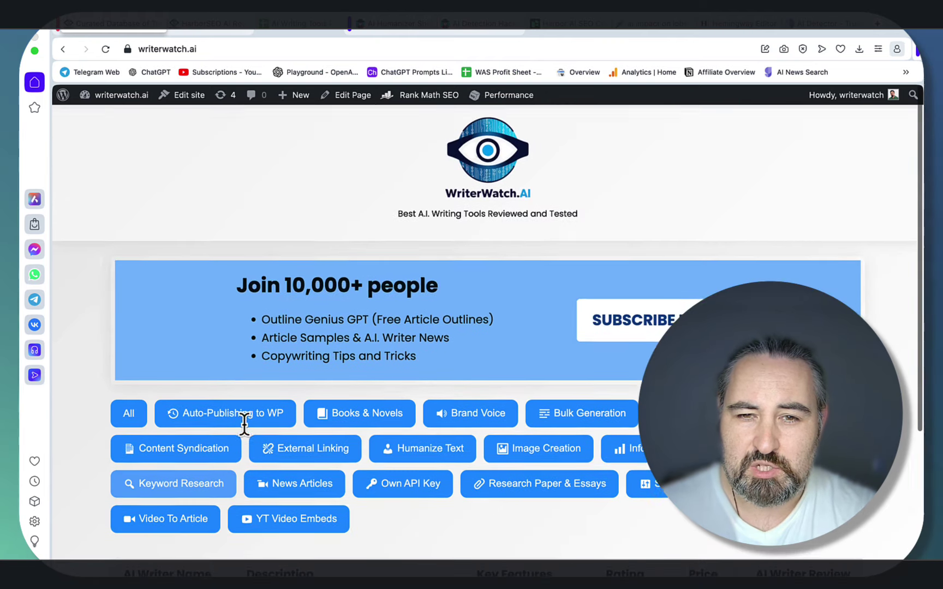